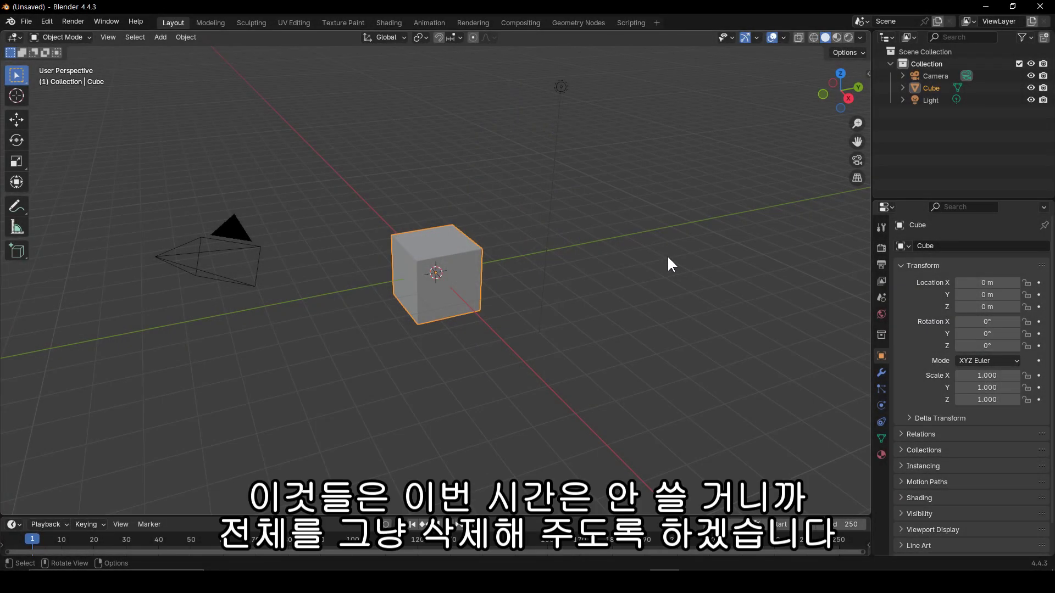
Delete all the default objects in the scene: the camera, the cube and the light.
{"action": "key", "text": "a"}
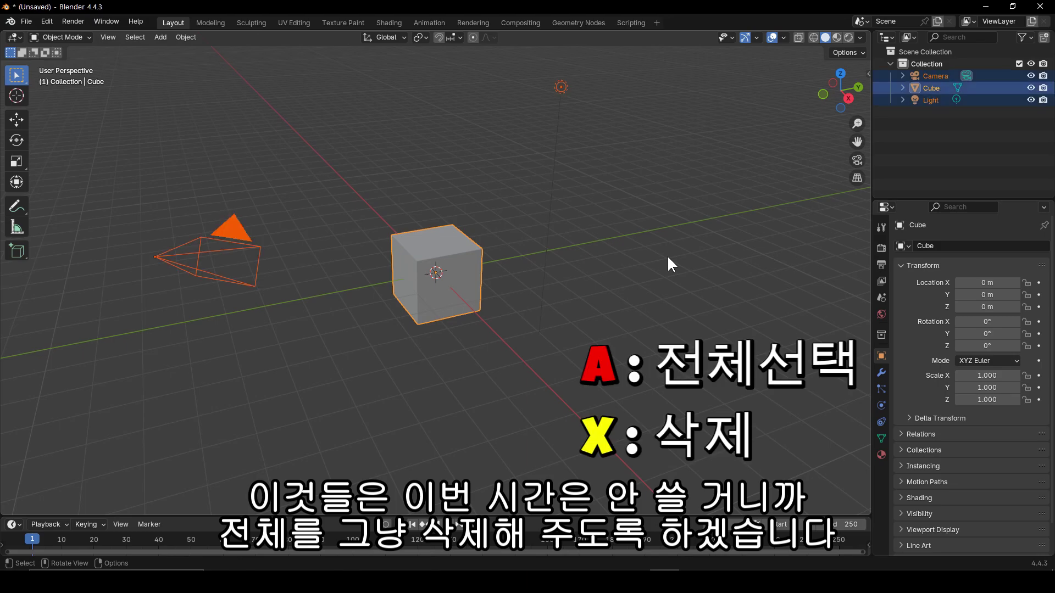
{"action": "key", "text": "x"}
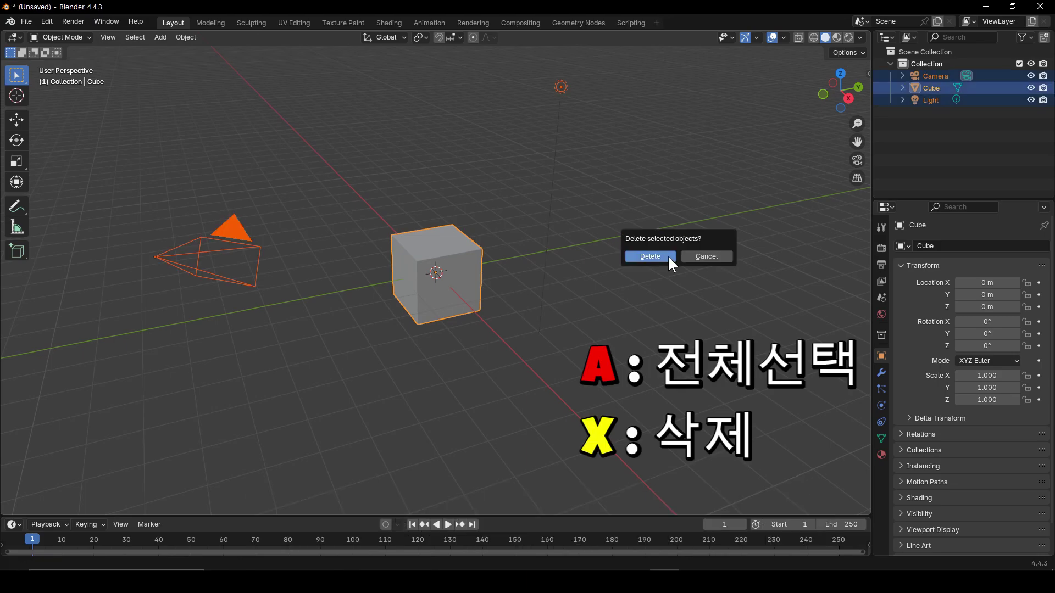
{"action": "left_click", "coordinate": [650, 256]}
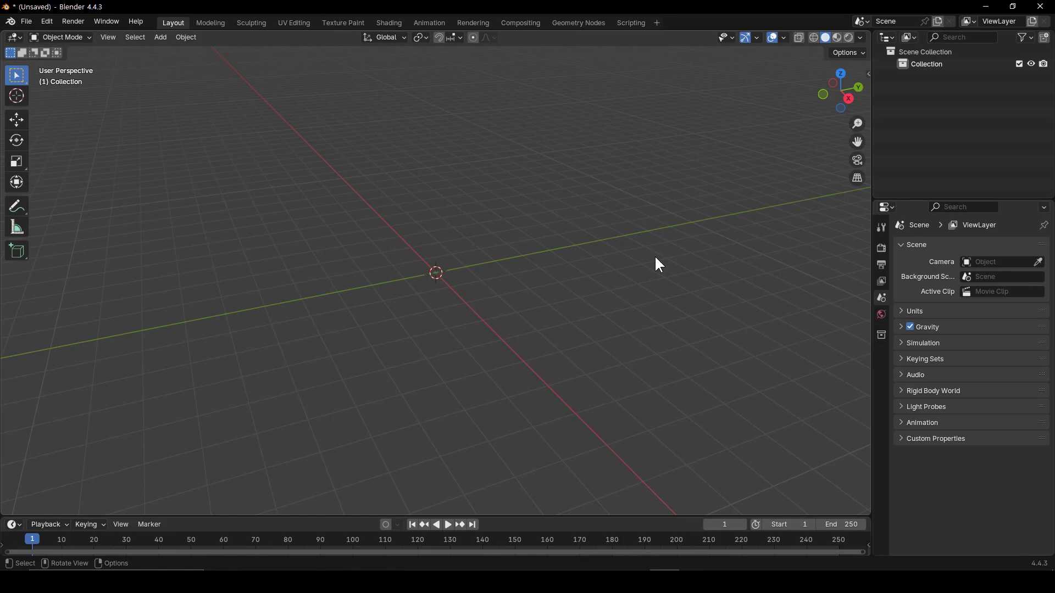
Import the image 2.jpg from the recent image folder as a mesh plane.
{"action": "left_click", "coordinate": [160, 36]}
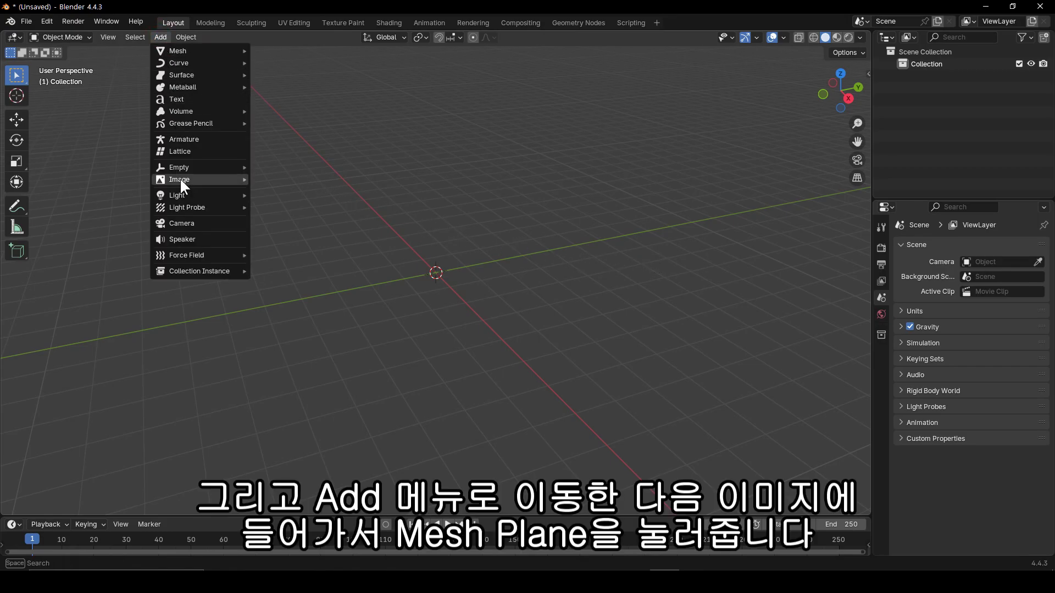
{"action": "mouse_move", "coordinate": [180, 180]}
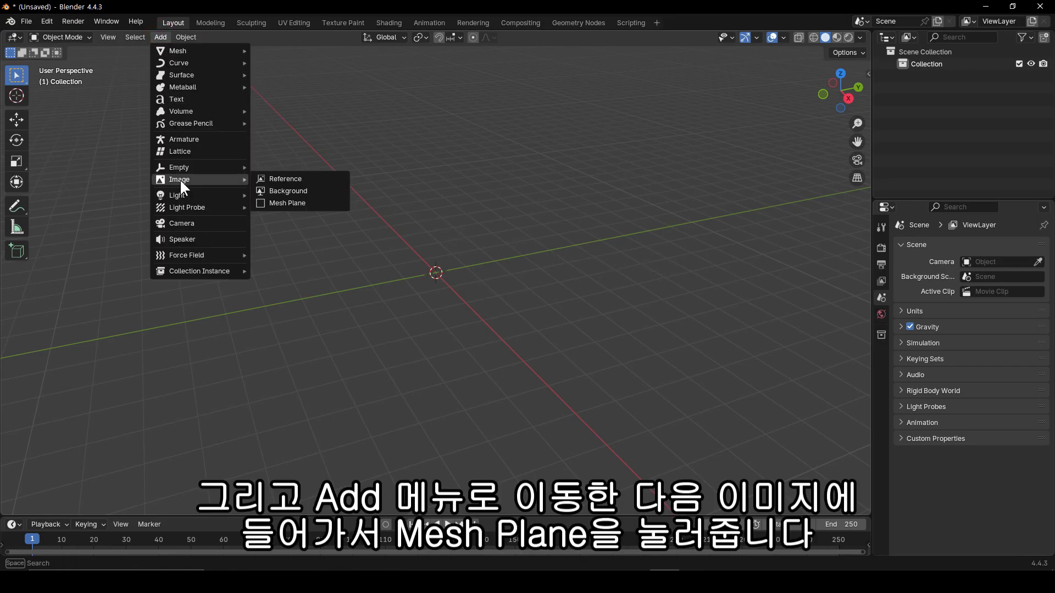
{"action": "left_click", "coordinate": [286, 212]}
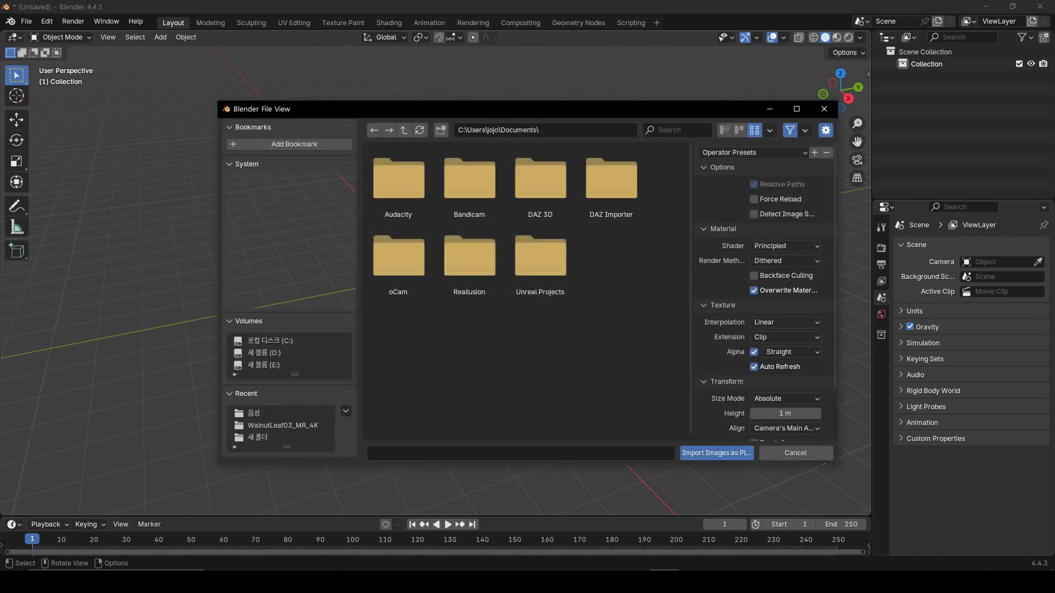
{"action": "left_click", "coordinate": [309, 410]}
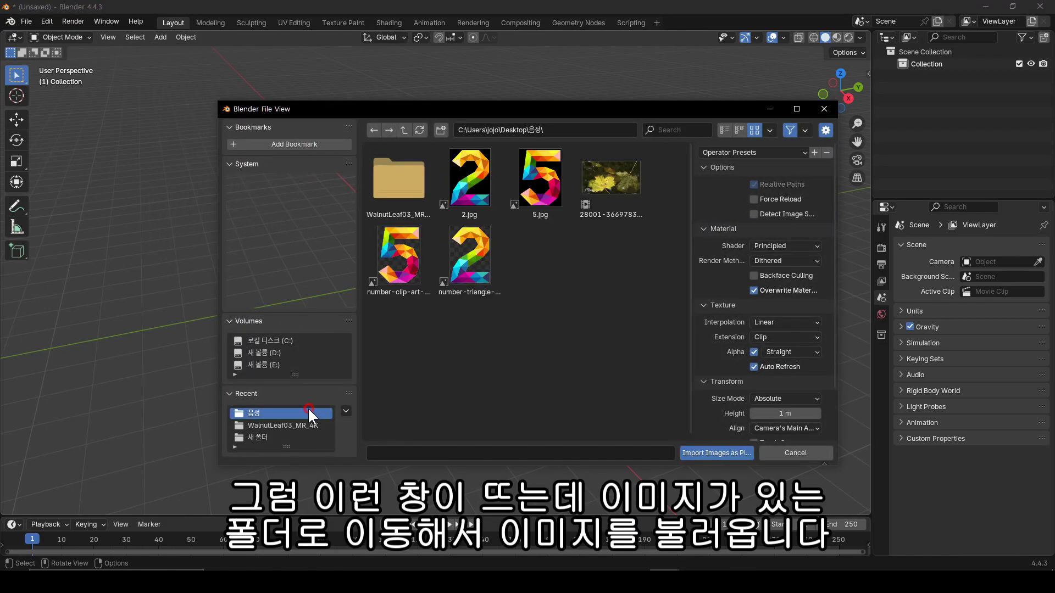
{"action": "left_click", "coordinate": [470, 186]}
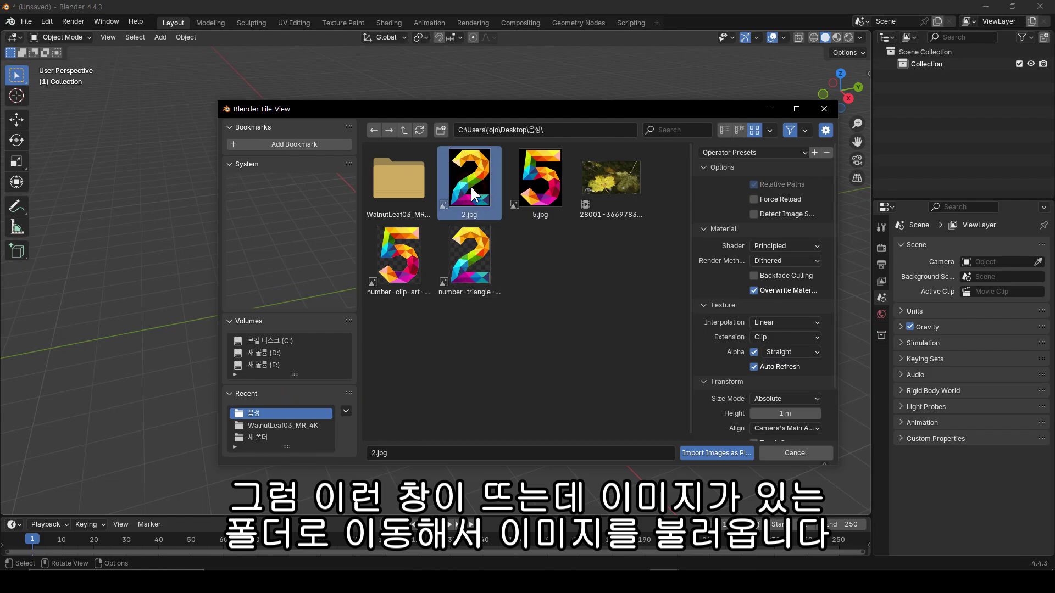
{"action": "left_click", "coordinate": [709, 452]}
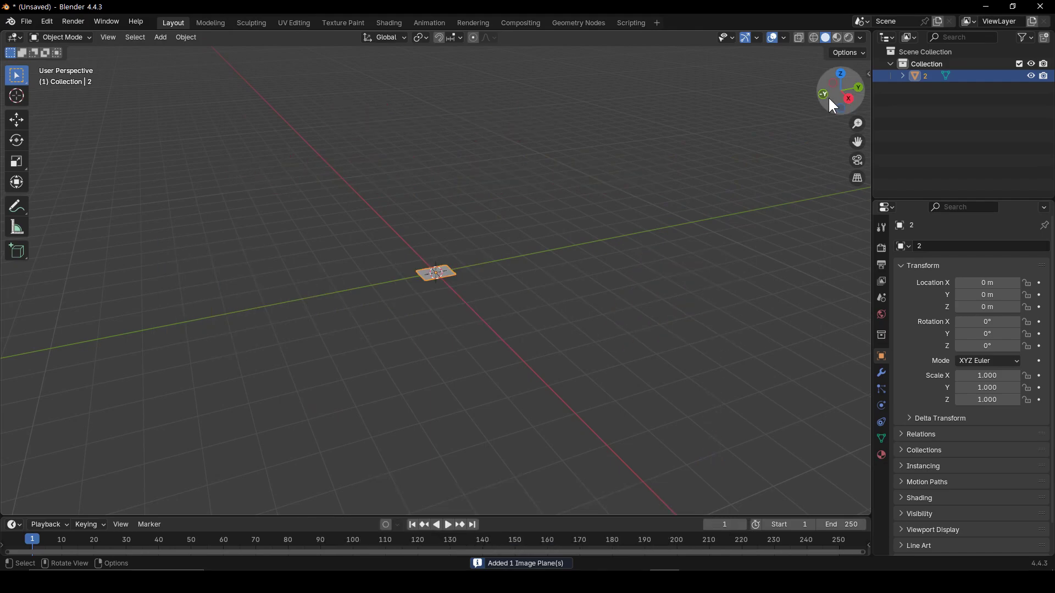
View the image plane from the top and set the solid shading's object color to Texture.
{"action": "left_click", "coordinate": [841, 73]}
{"action": "scroll", "coordinate": [579, 288], "scroll_direction": "up", "scroll_amount": 10}
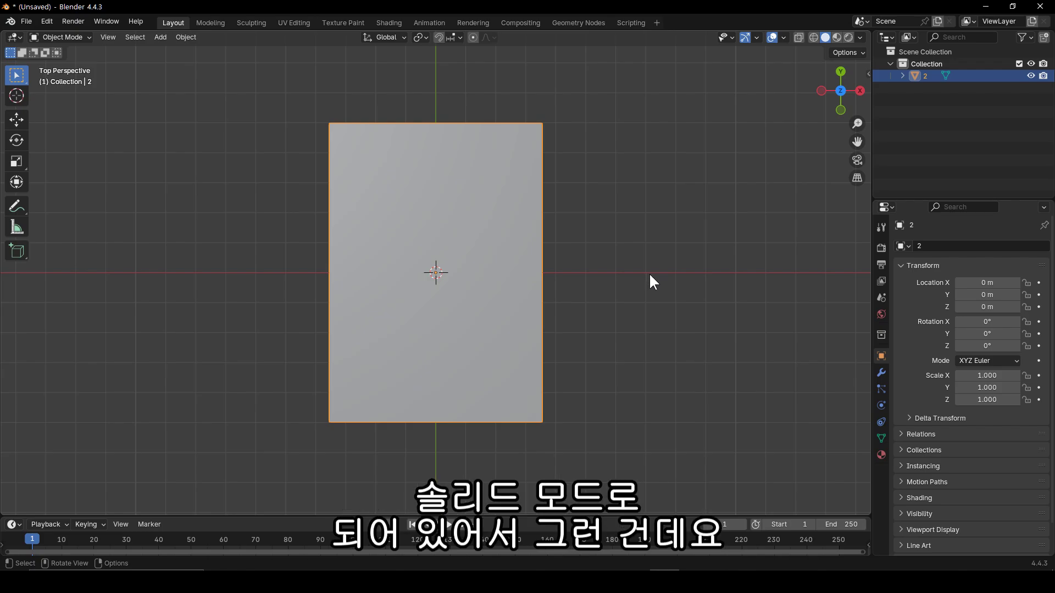
{"action": "left_click", "coordinate": [861, 38]}
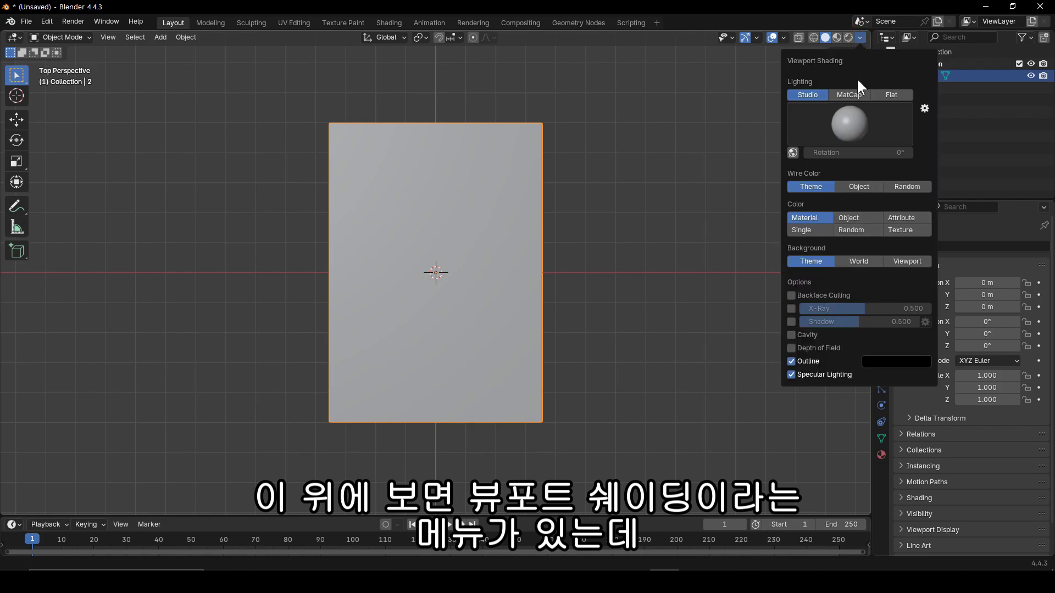
{"action": "left_click", "coordinate": [906, 230]}
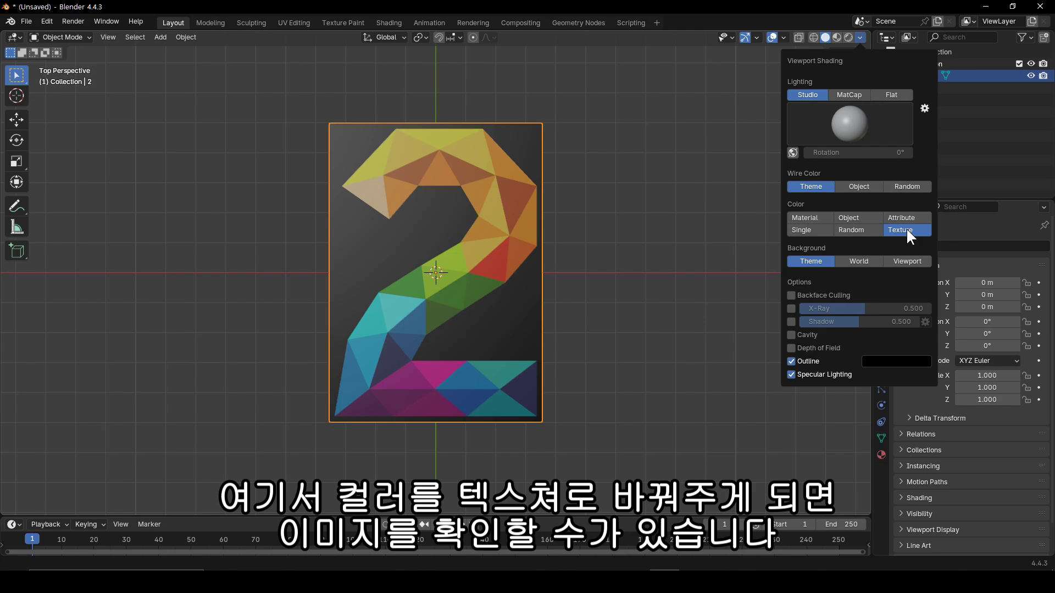
Try Rendered viewport shading on the image plane and settle on Material Preview.
{"action": "left_click", "coordinate": [837, 35]}
{"action": "left_click", "coordinate": [849, 37]}
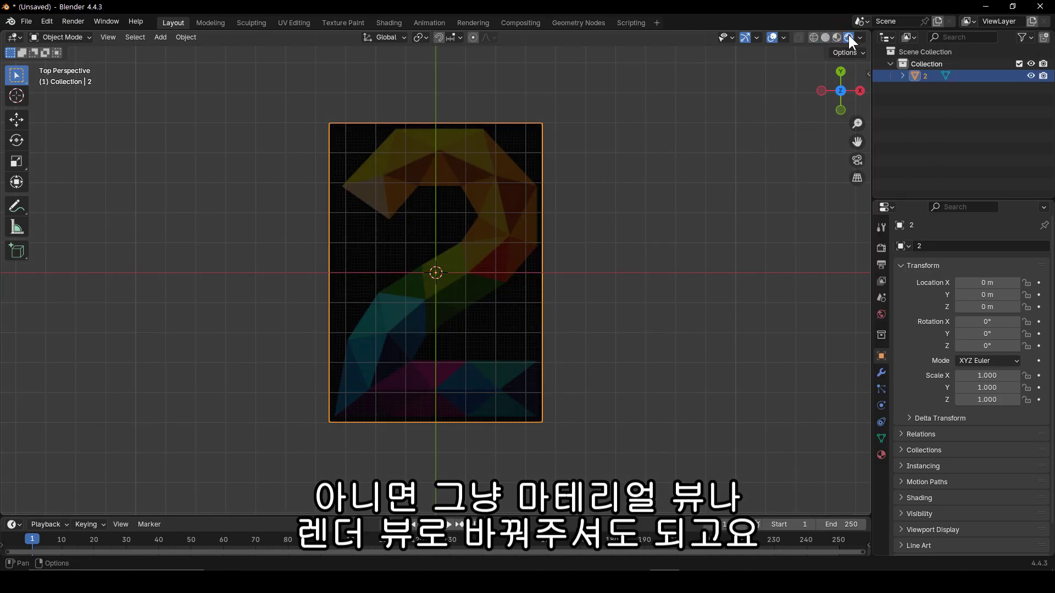
{"action": "left_click", "coordinate": [837, 36]}
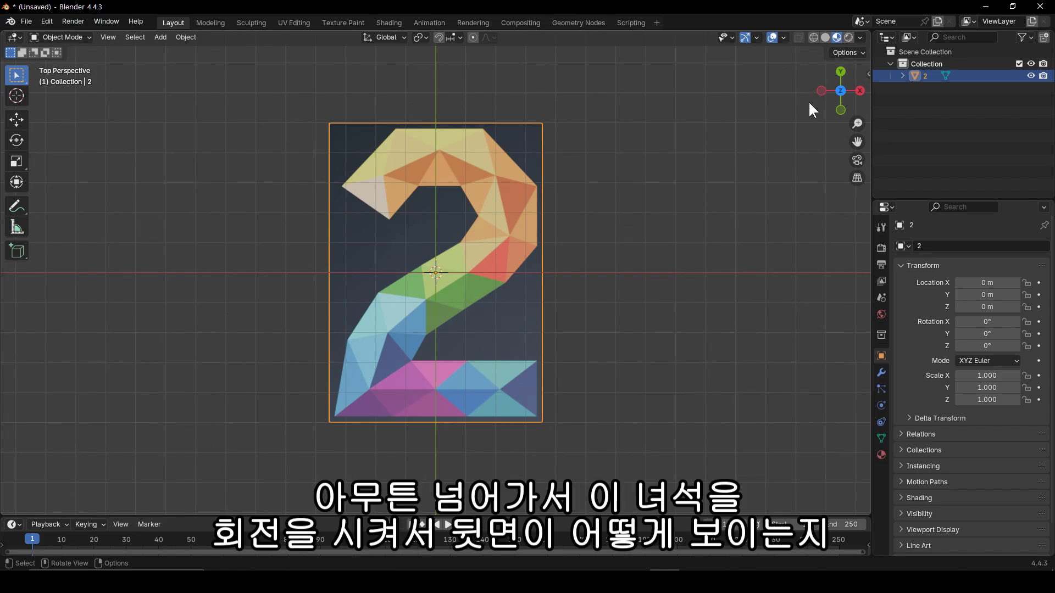
Drive the image plane's Y rotation with the expression #frame/20.
{"action": "key", "text": "n"}
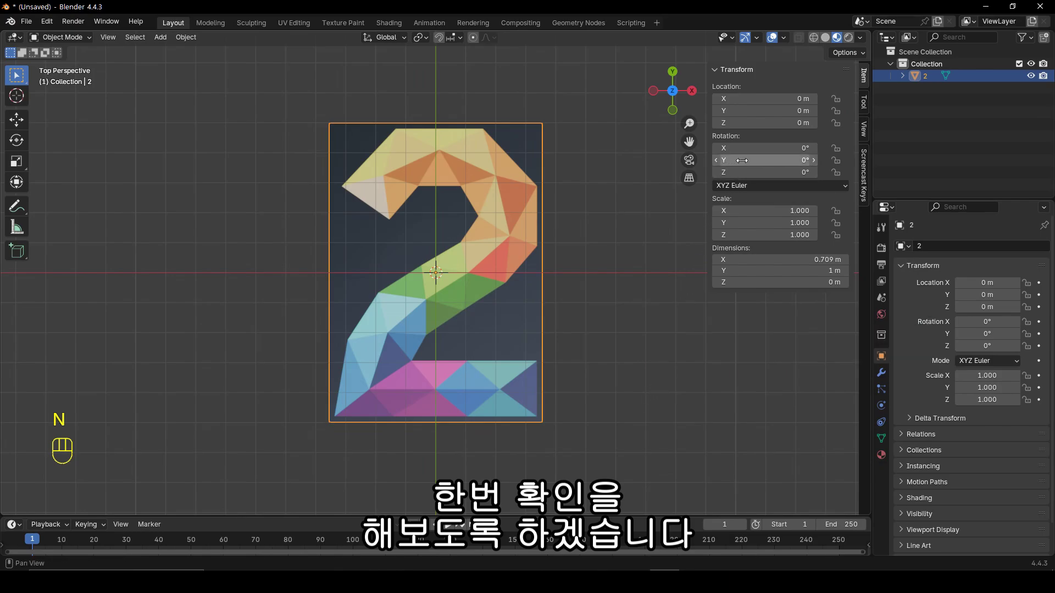
{"action": "left_click_drag", "start_coordinate": [769, 160], "coordinate": [835, 160]}
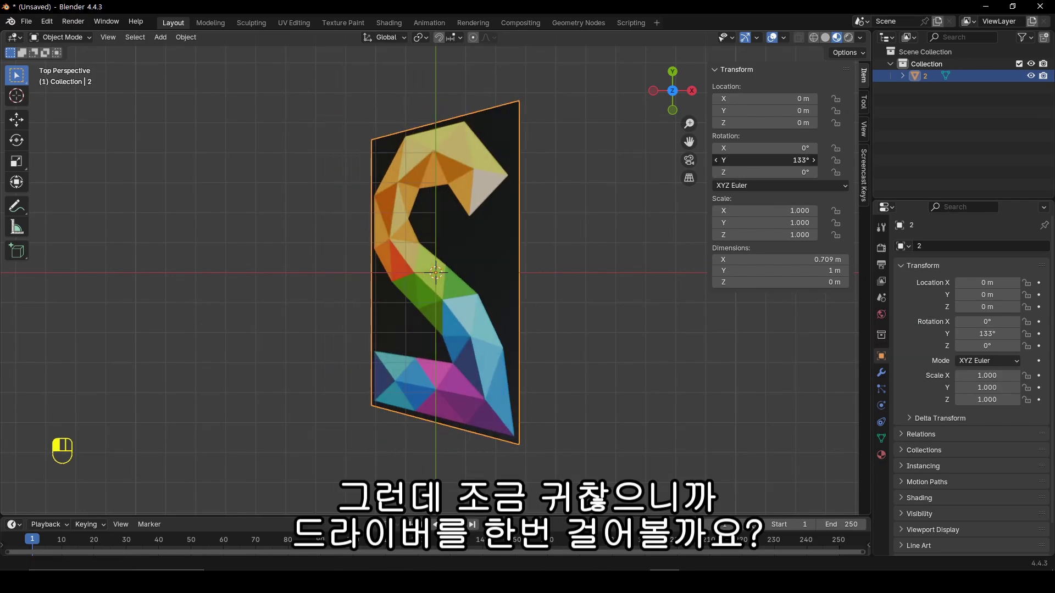
{"action": "left_click", "coordinate": [754, 160]}
{"action": "type", "text": "#"}
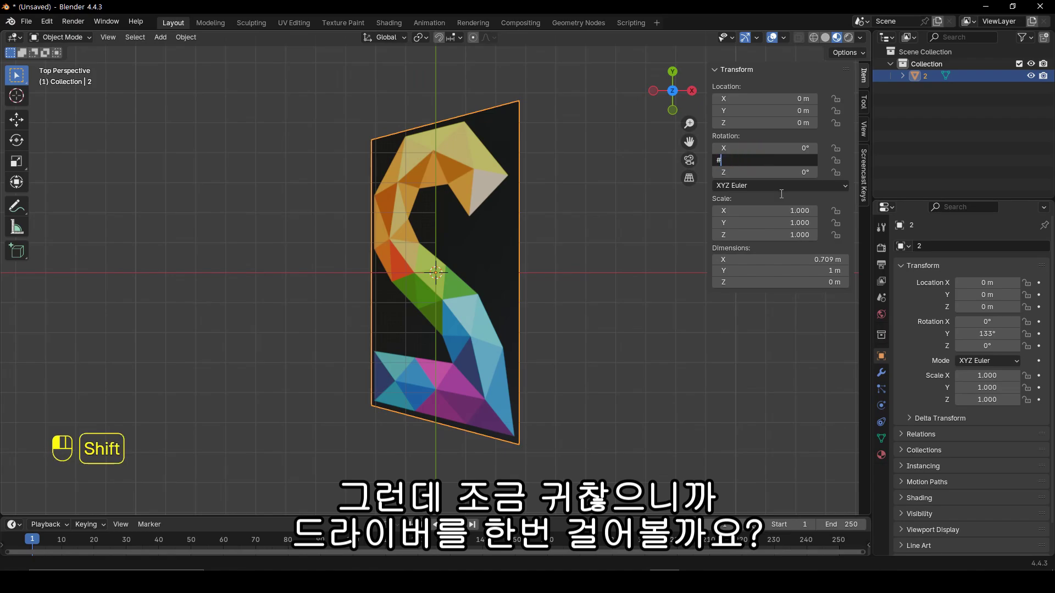
{"action": "type", "text": "frame"}
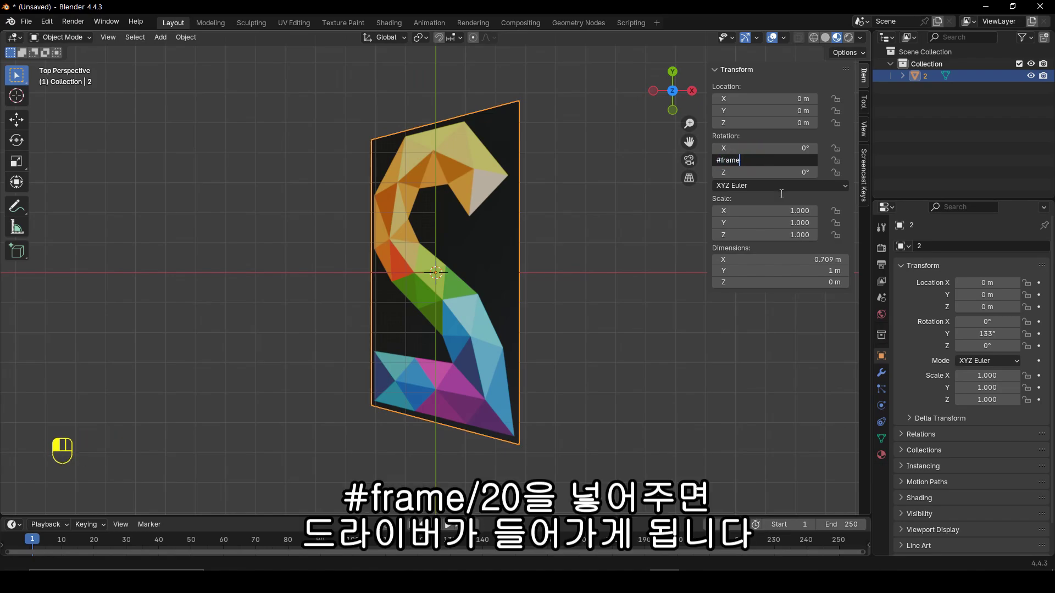
{"action": "type", "text": "/20"}
{"action": "key", "text": "Return"}
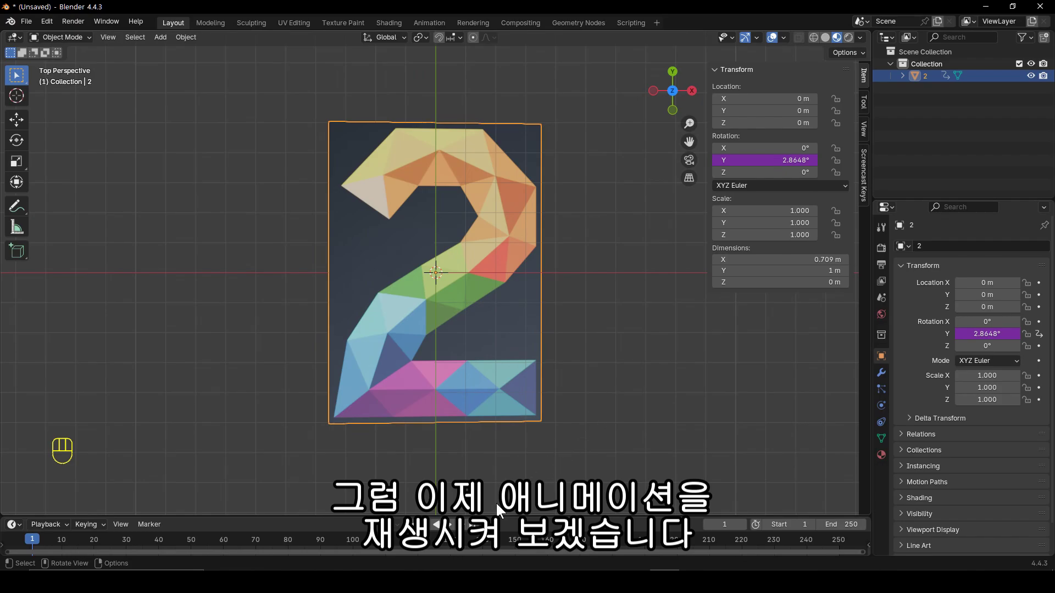
Play the rotation animation to examine both sides of the plane, stop it and return to frame 1.
{"action": "left_click", "coordinate": [450, 525]}
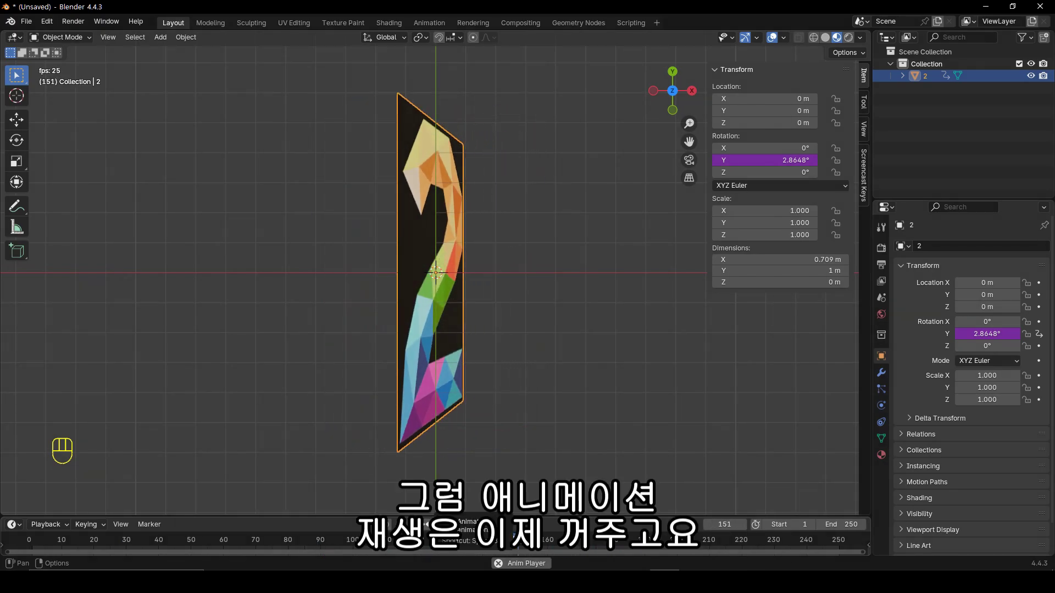
{"action": "key", "text": "space"}
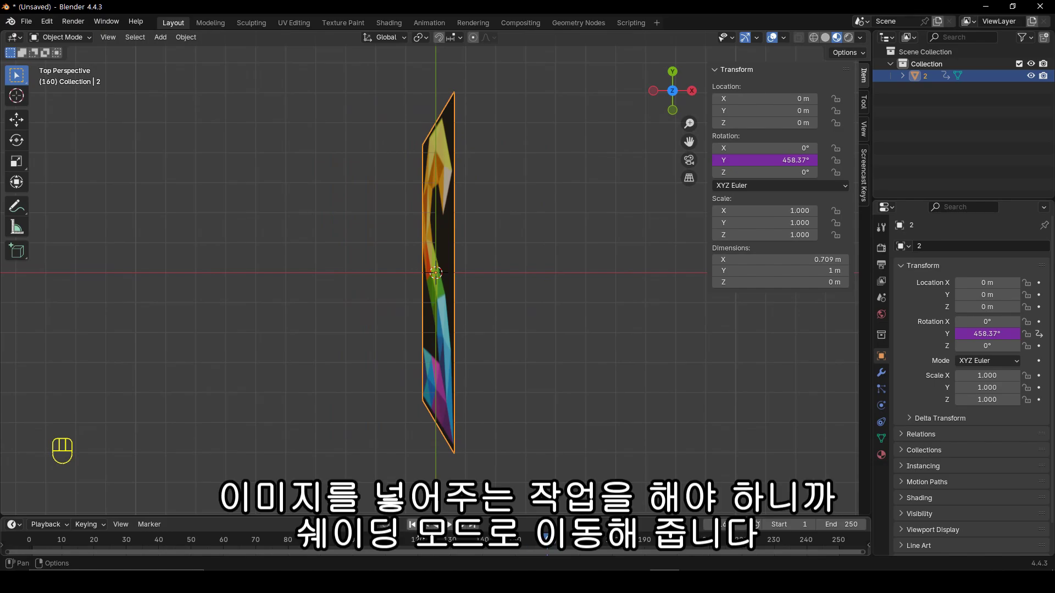
{"action": "left_click", "coordinate": [412, 525]}
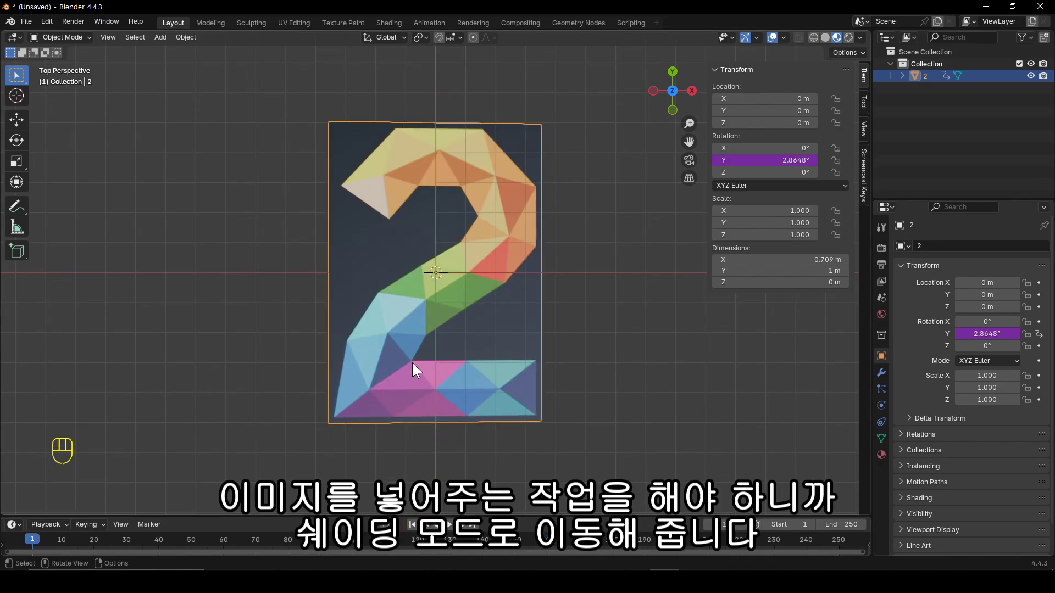
Open the Shading workspace and disconnect the image texture's Alpha output from the Principled BSDF.
{"action": "left_click", "coordinate": [388, 23]}
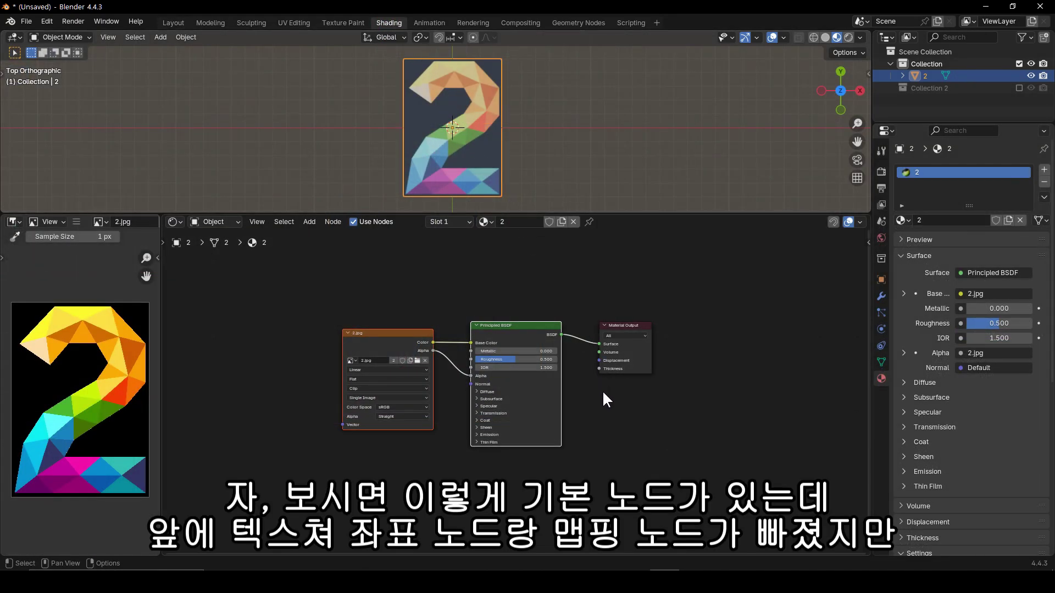
{"action": "middle_click_drag", "start_coordinate": [606, 391], "coordinate": [646, 400], "text": "ctrl"}
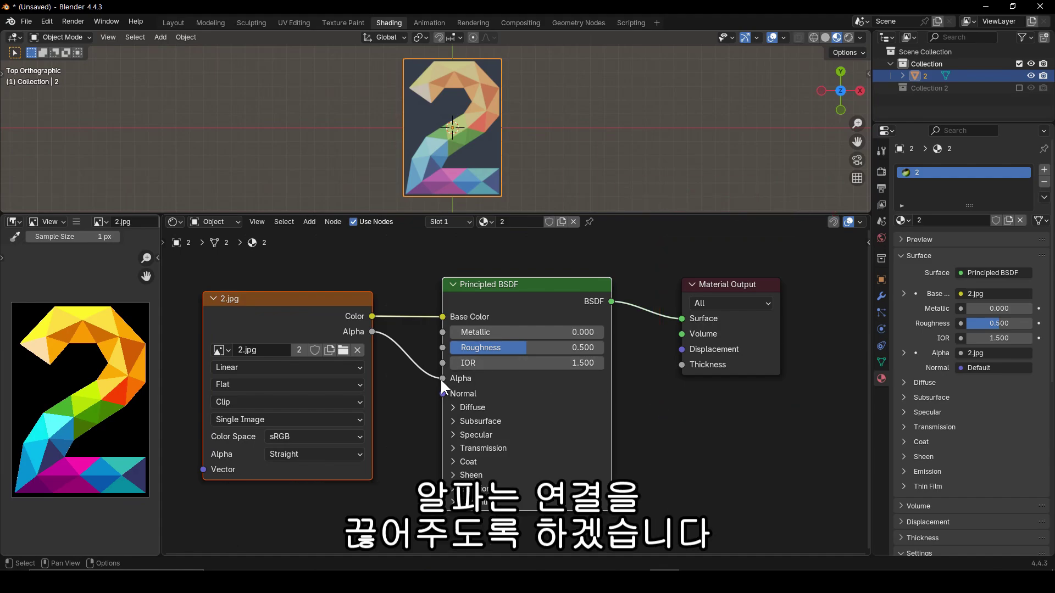
{"action": "left_click_drag", "start_coordinate": [440, 378], "coordinate": [387, 344]}
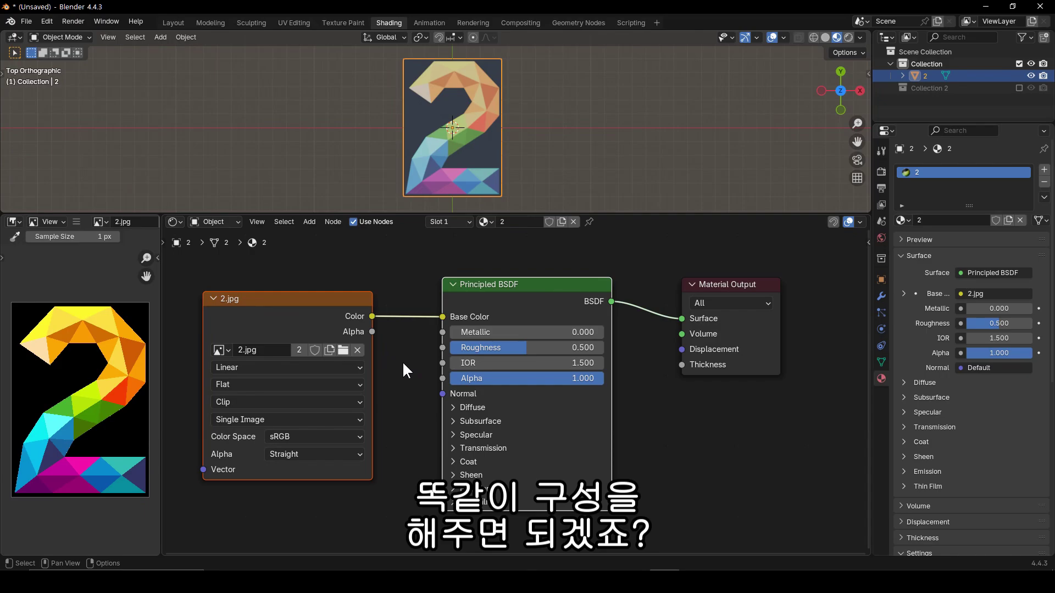
Duplicate the image texture and Principled BSDF nodes together and align the copies directly below the originals with node snapping on.
{"action": "scroll", "coordinate": [642, 363], "scroll_direction": "down", "scroll_amount": 3}
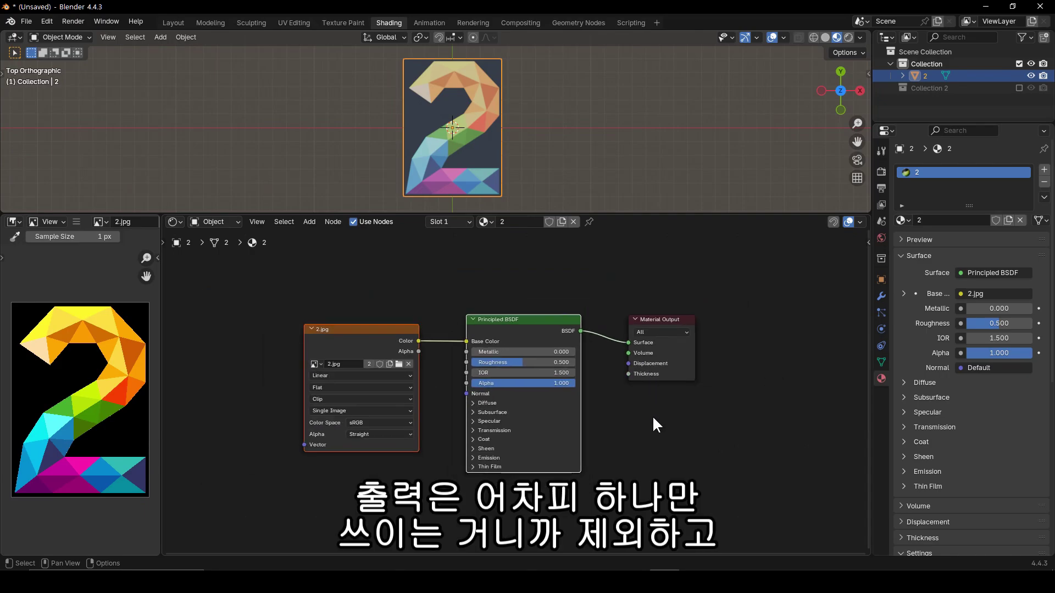
{"action": "middle_click_drag", "start_coordinate": [652, 415], "coordinate": [653, 353]}
{"action": "scroll", "coordinate": [648, 354], "scroll_direction": "down", "scroll_amount": 1}
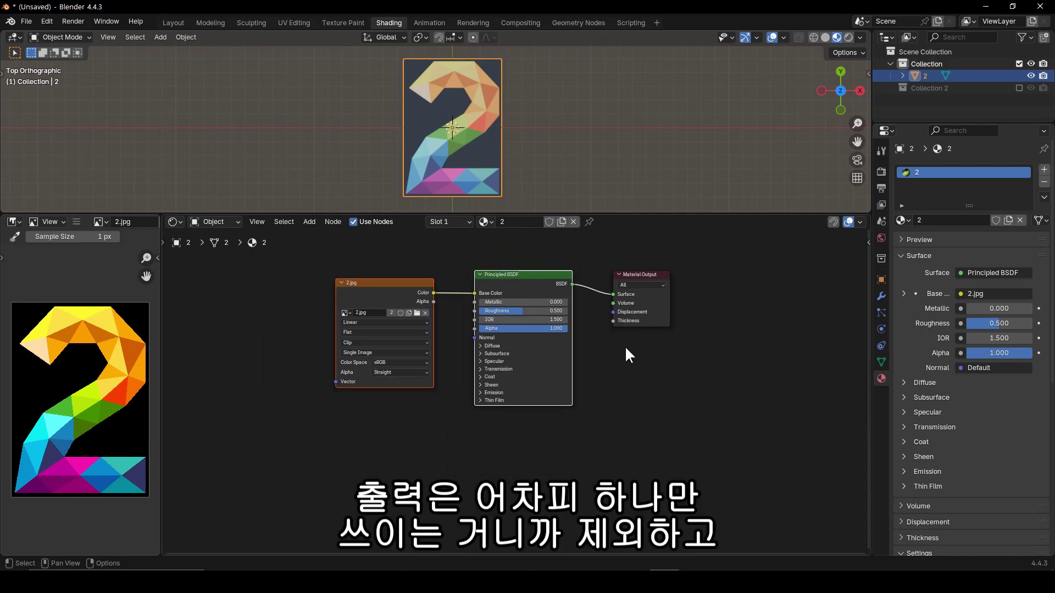
{"action": "left_click_drag", "start_coordinate": [584, 257], "coordinate": [311, 402]}
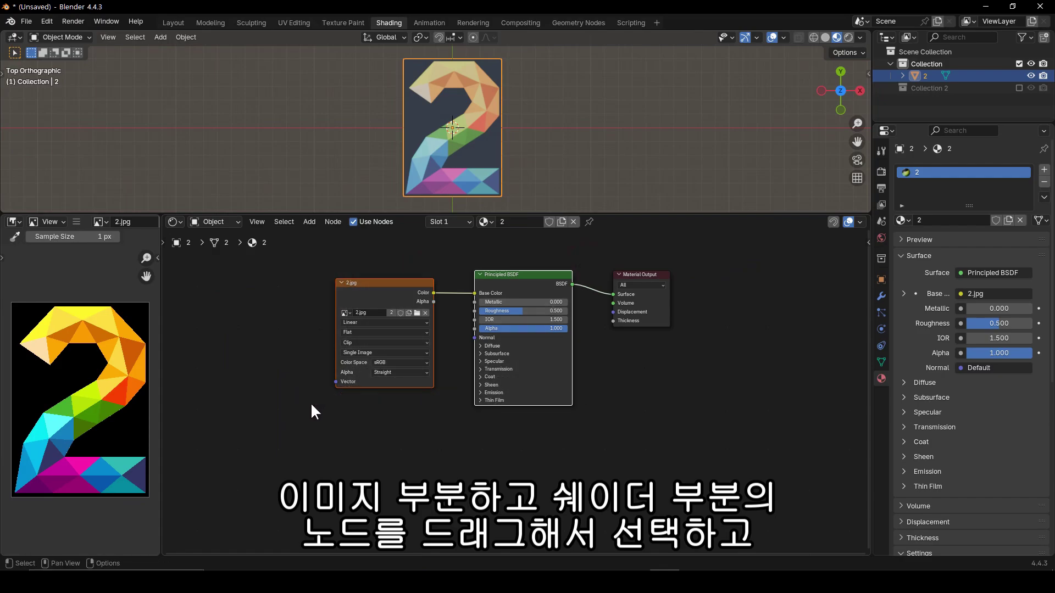
{"action": "key", "text": "shift+d"}
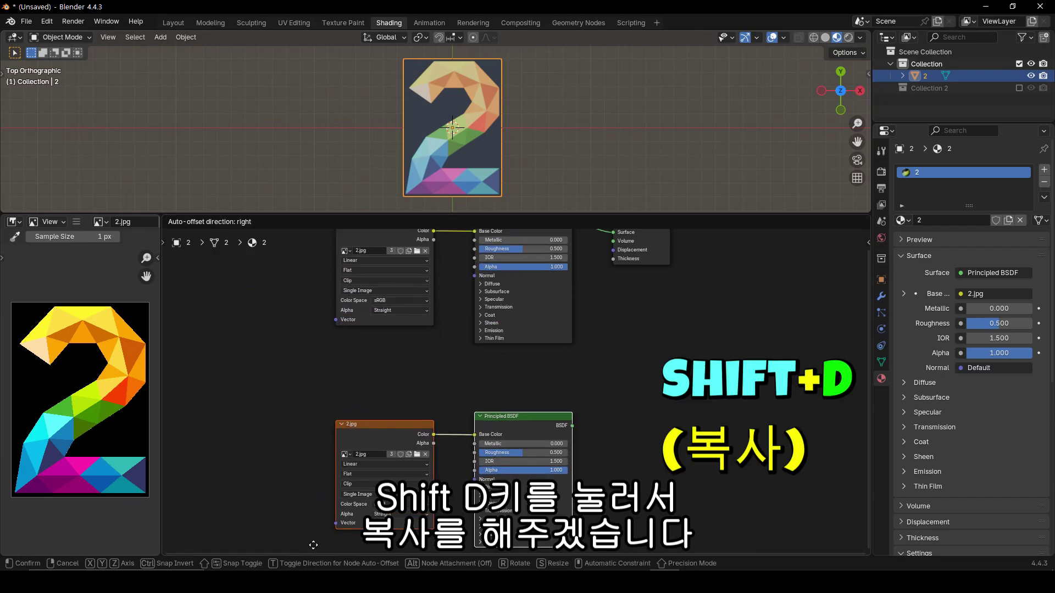
{"action": "left_click", "coordinate": [311, 484]}
{"action": "middle_click_drag", "start_coordinate": [645, 328], "coordinate": [643, 372]}
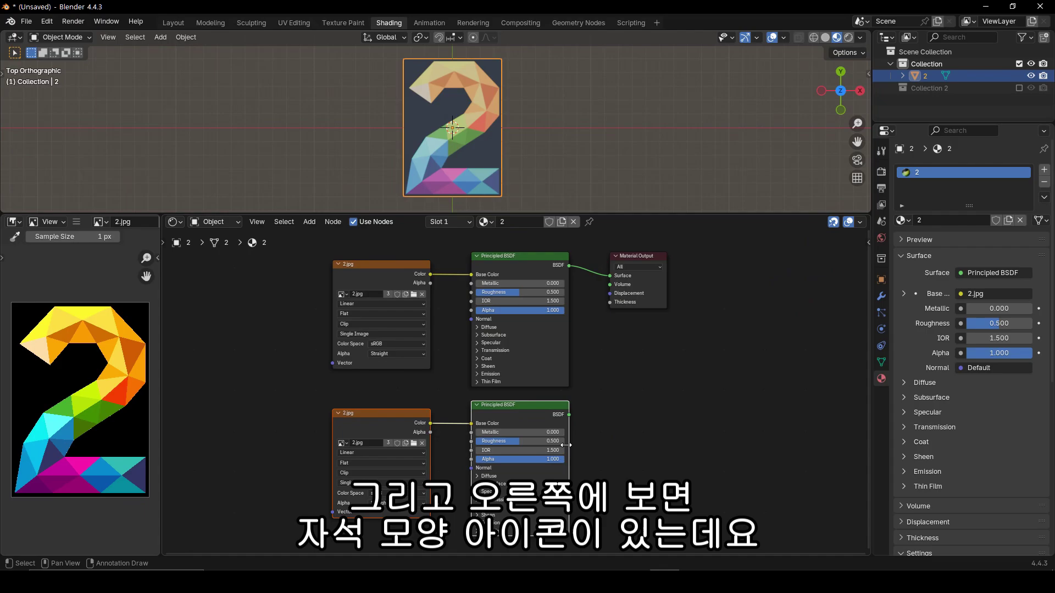
{"action": "key", "text": "g"}
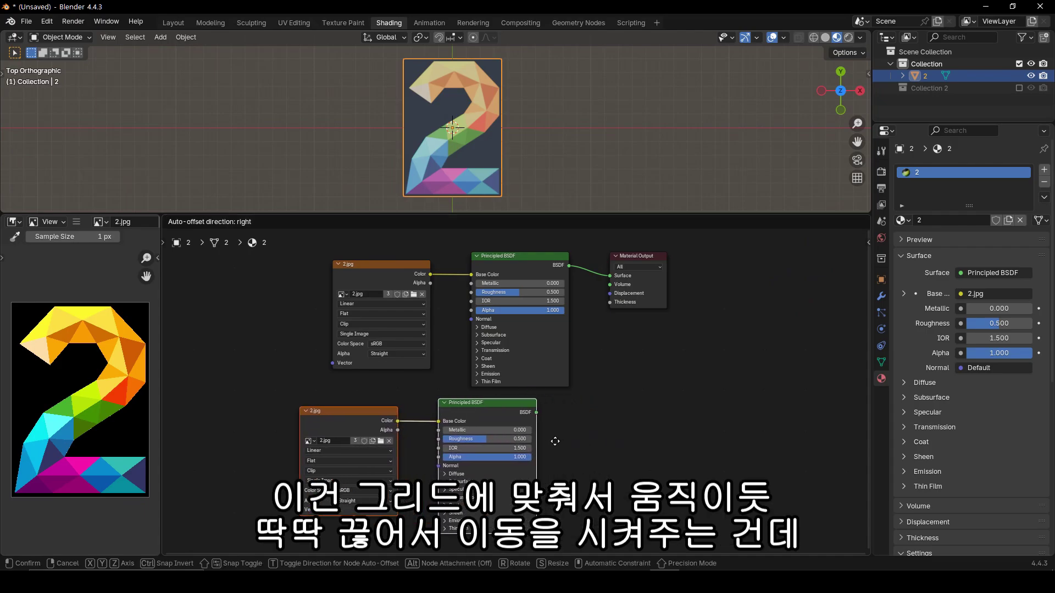
{"action": "left_click", "coordinate": [585, 441]}
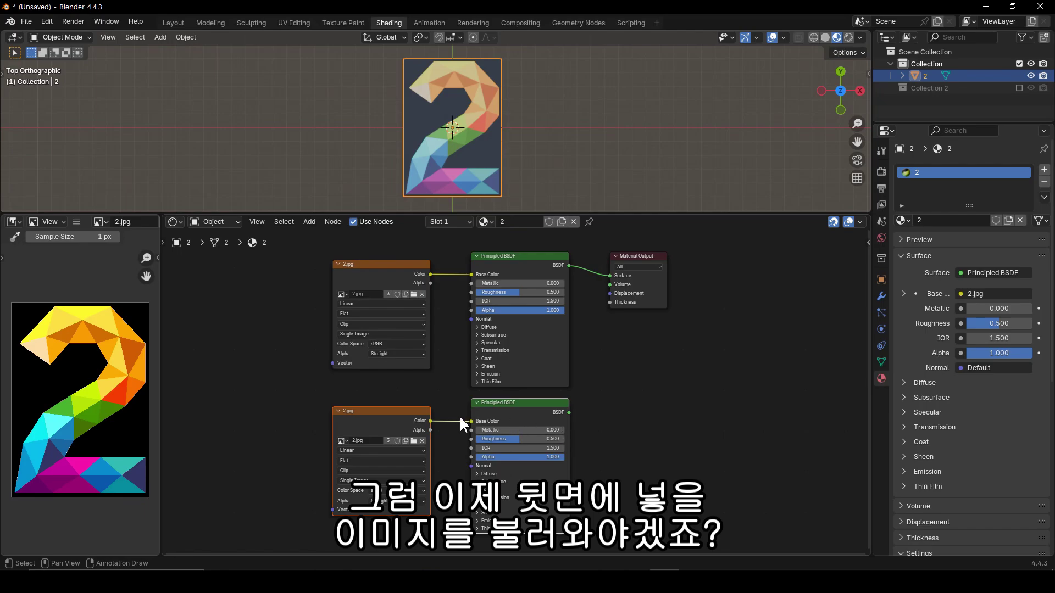
Load 5.jpg into the duplicated image texture node in place of its current image.
{"action": "left_click", "coordinate": [414, 441]}
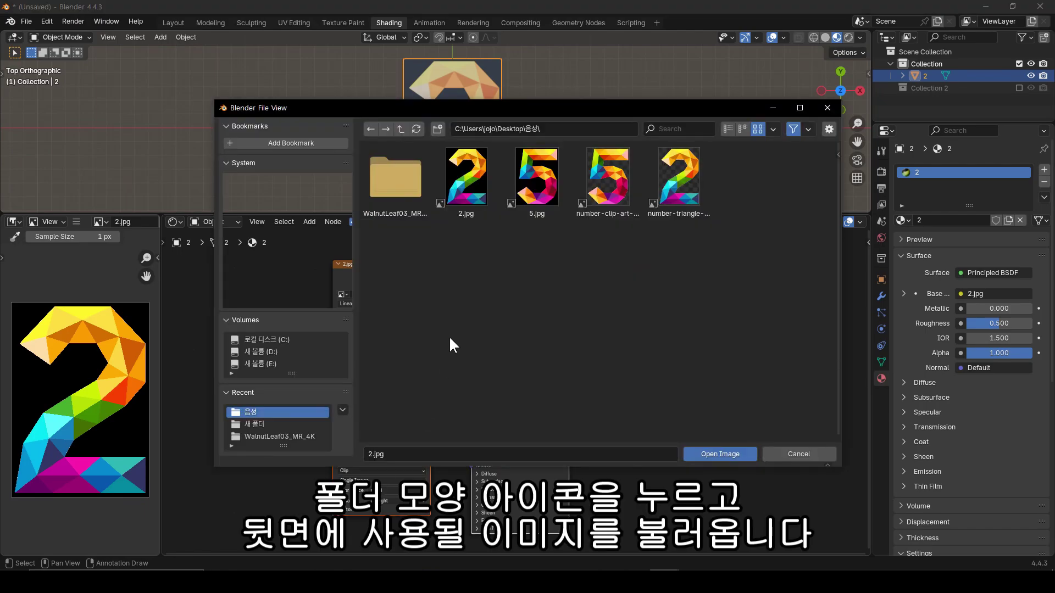
{"action": "left_click", "coordinate": [513, 187]}
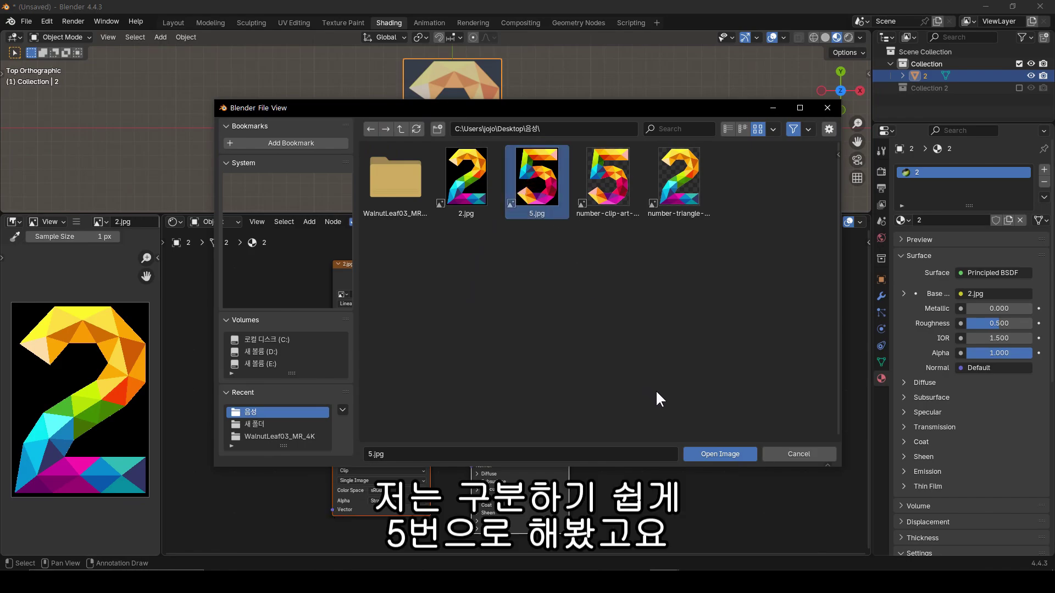
{"action": "left_click", "coordinate": [707, 453]}
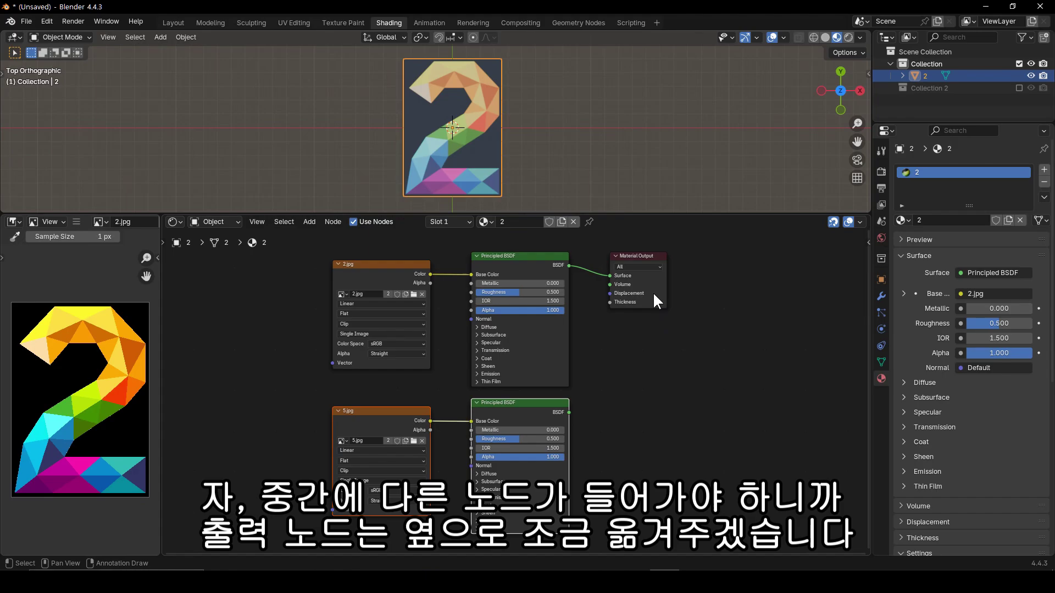
Move the Material Output node farther away and place a new Mix Shader node between it and the two Principled BSDF nodes.
{"action": "left_click_drag", "start_coordinate": [653, 292], "coordinate": [771, 406]}
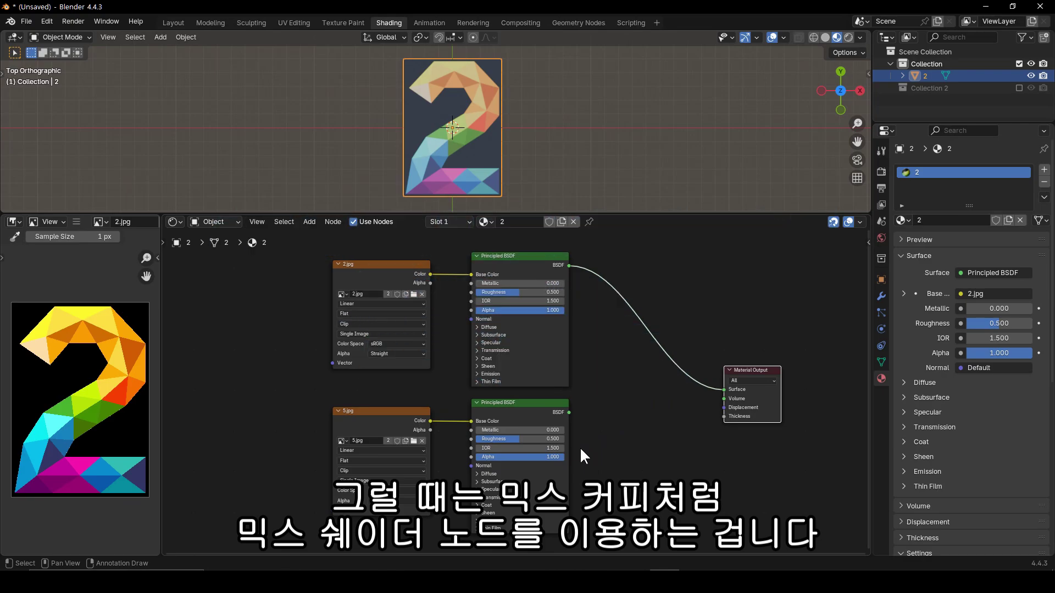
{"action": "left_click", "coordinate": [307, 223]}
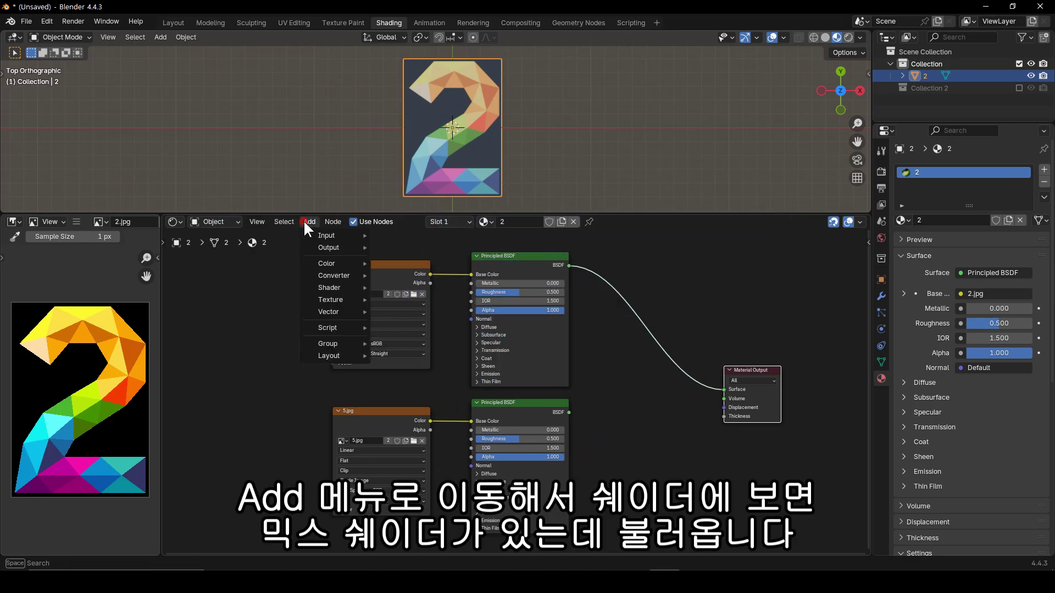
{"action": "mouse_move", "coordinate": [328, 286]}
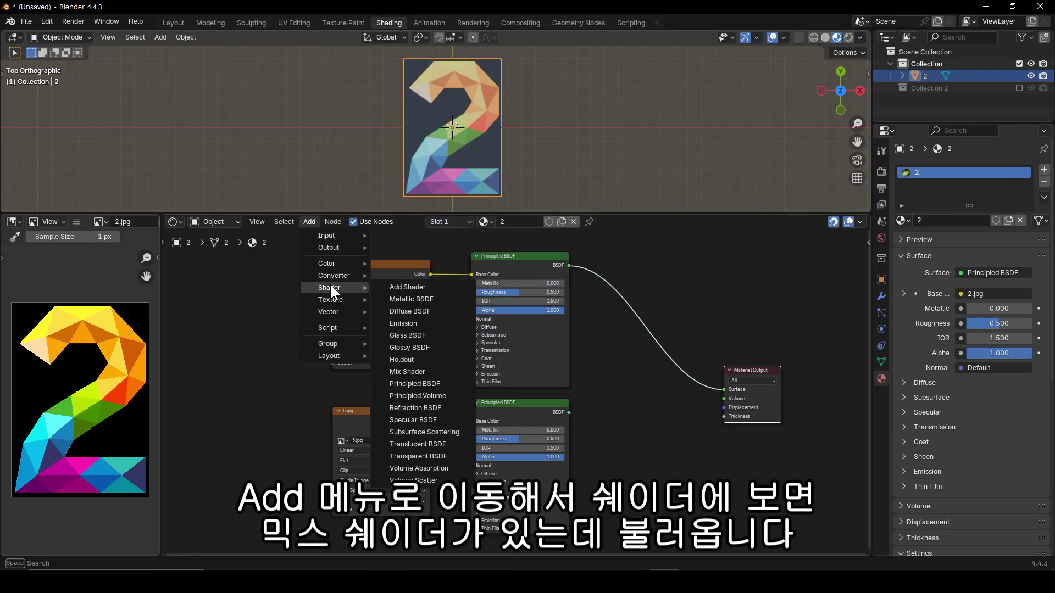
{"action": "left_click", "coordinate": [410, 370]}
{"action": "left_click", "coordinate": [612, 377]}
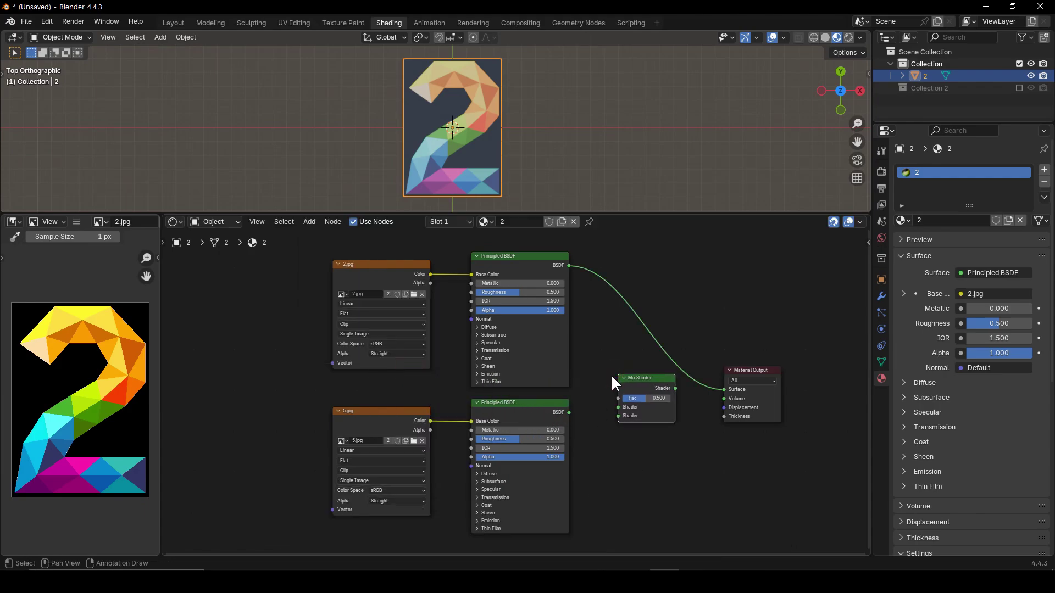
Connect the upper and lower Principled BSDF outputs to the Mix Shader's first and second Shader inputs, and its output to Material Output Surface.
{"action": "scroll", "coordinate": [697, 426], "scroll_direction": "up", "scroll_amount": 3}
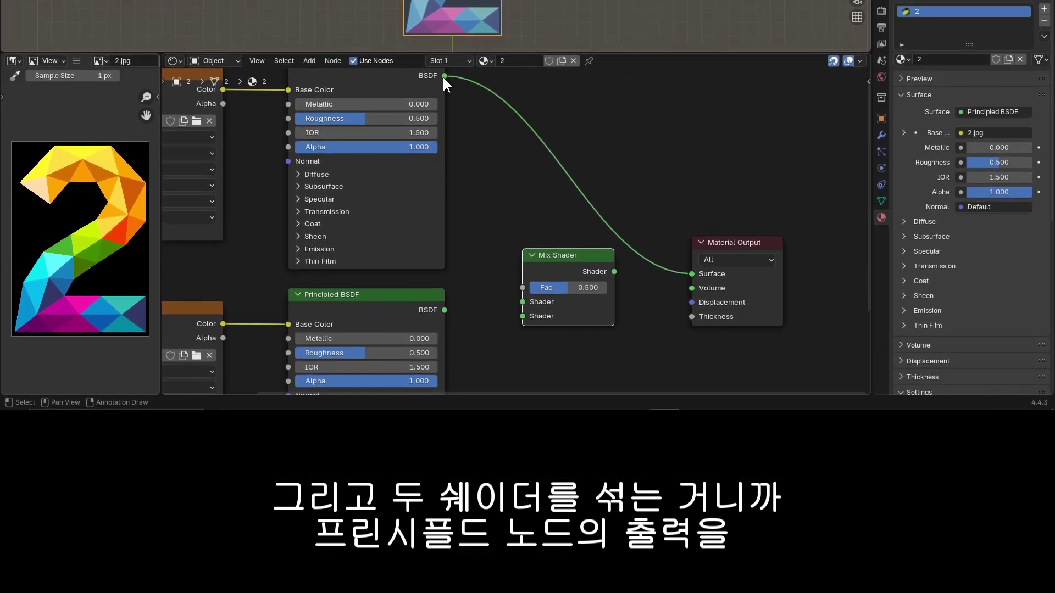
{"action": "left_click_drag", "start_coordinate": [444, 75], "coordinate": [519, 302]}
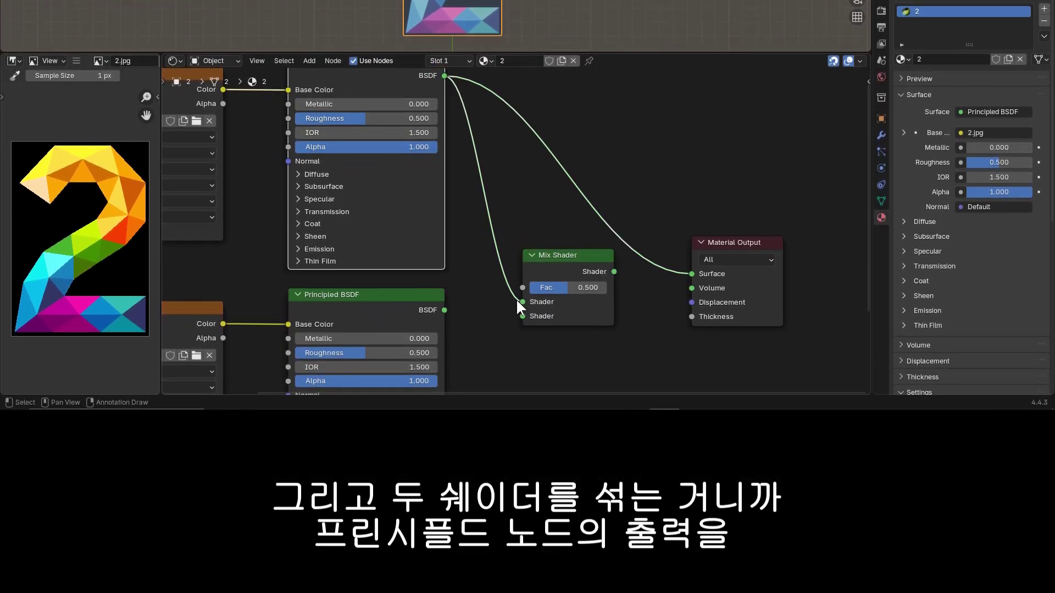
{"action": "left_click_drag", "start_coordinate": [444, 310], "coordinate": [515, 320]}
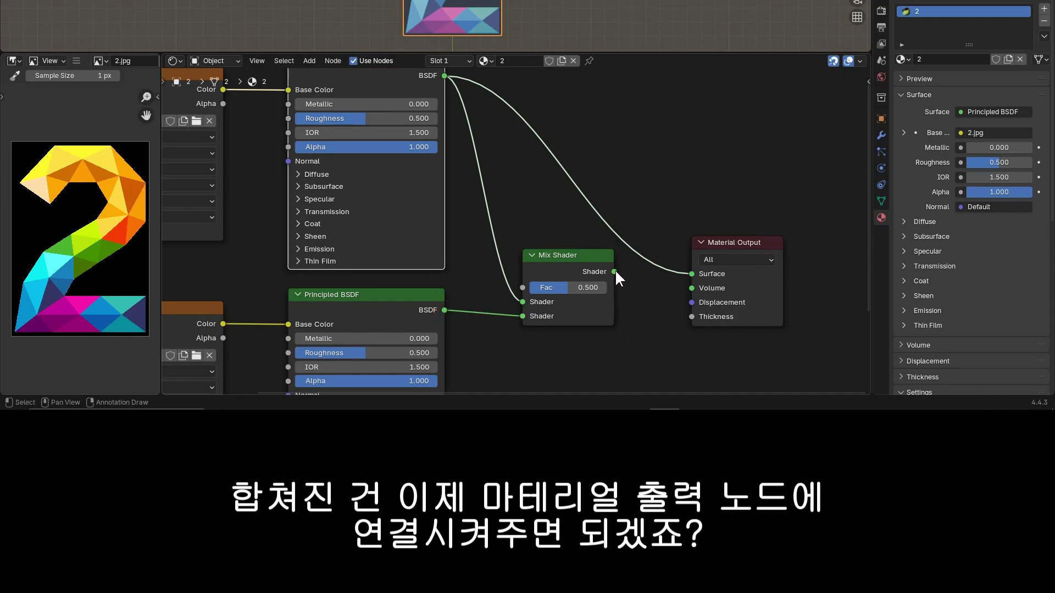
{"action": "left_click_drag", "start_coordinate": [614, 272], "coordinate": [692, 274]}
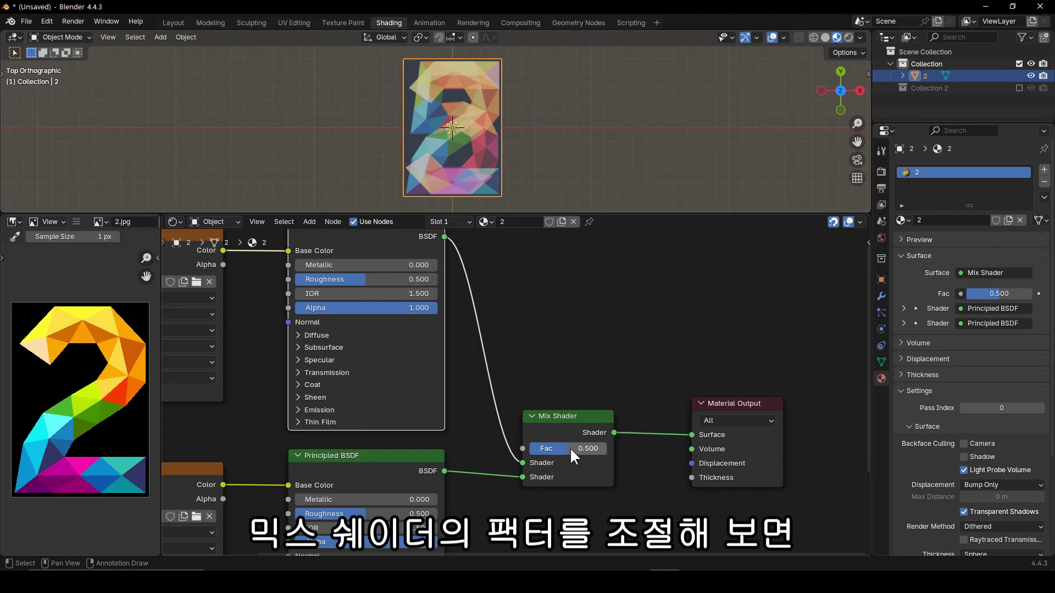
Try a Mix Shader factor of about 0.702 and test-rotate the plane about Y to examine both sides.
{"action": "mouse_move", "coordinate": [569, 448]}
{"action": "left_mouse_down"}
{"action": "mouse_move", "coordinate": [528, 448]}
{"action": "mouse_move", "coordinate": [605, 449]}
{"action": "mouse_move", "coordinate": [542, 448]}
{"action": "mouse_move", "coordinate": [599, 448]}
{"action": "mouse_move", "coordinate": [556, 448]}
{"action": "mouse_move", "coordinate": [582, 446]}
{"action": "left_mouse_up"}
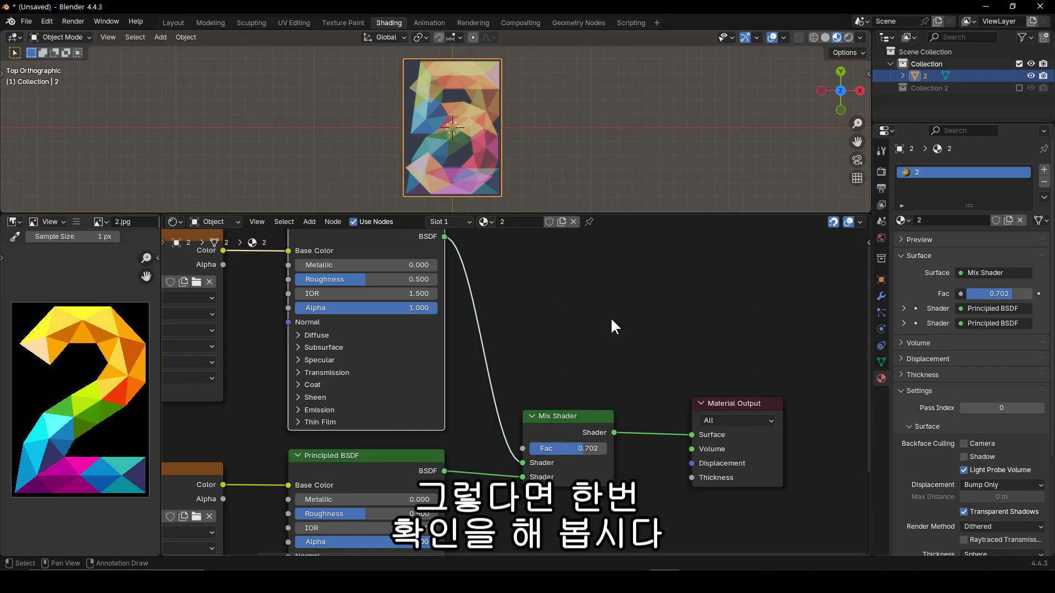
{"action": "left_click", "coordinate": [866, 73]}
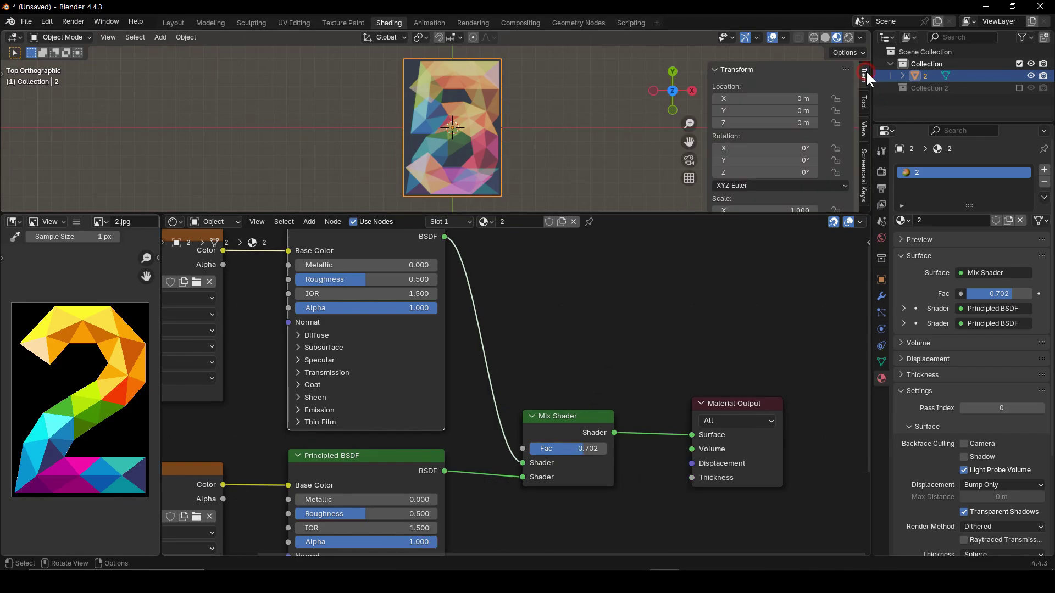
{"action": "mouse_move", "coordinate": [757, 159]}
{"action": "left_mouse_down"}
{"action": "mouse_move", "coordinate": [852, 159]}
{"action": "mouse_move", "coordinate": [757, 161]}
{"action": "left_mouse_up"}
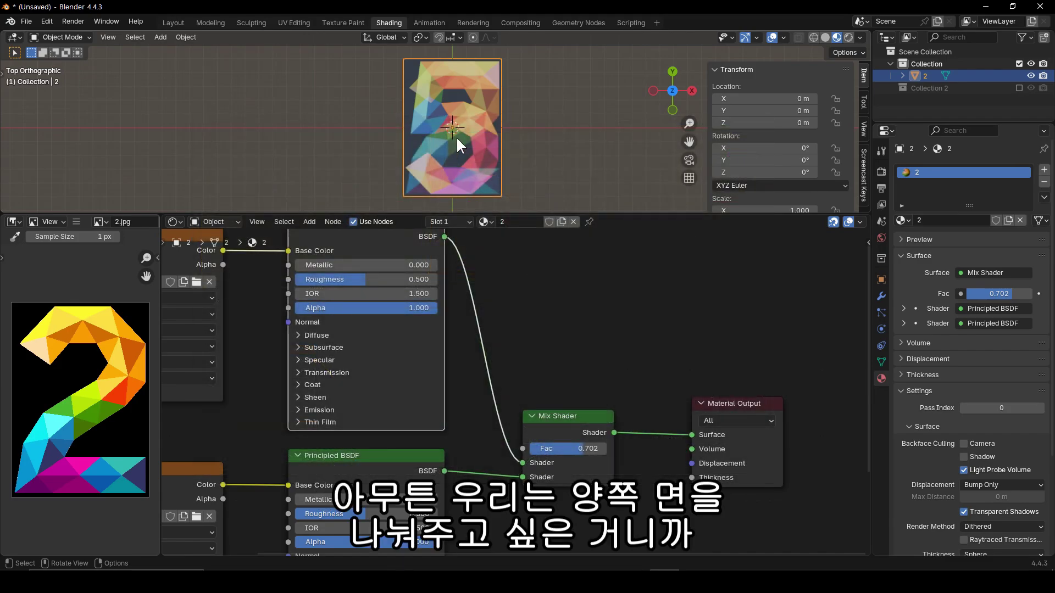
Add a Geometry node above the Mix Shader and connect its Backfacing output to the Mix Shader's Fac input.
{"action": "left_click", "coordinate": [309, 222]}
{"action": "mouse_move", "coordinate": [324, 237]}
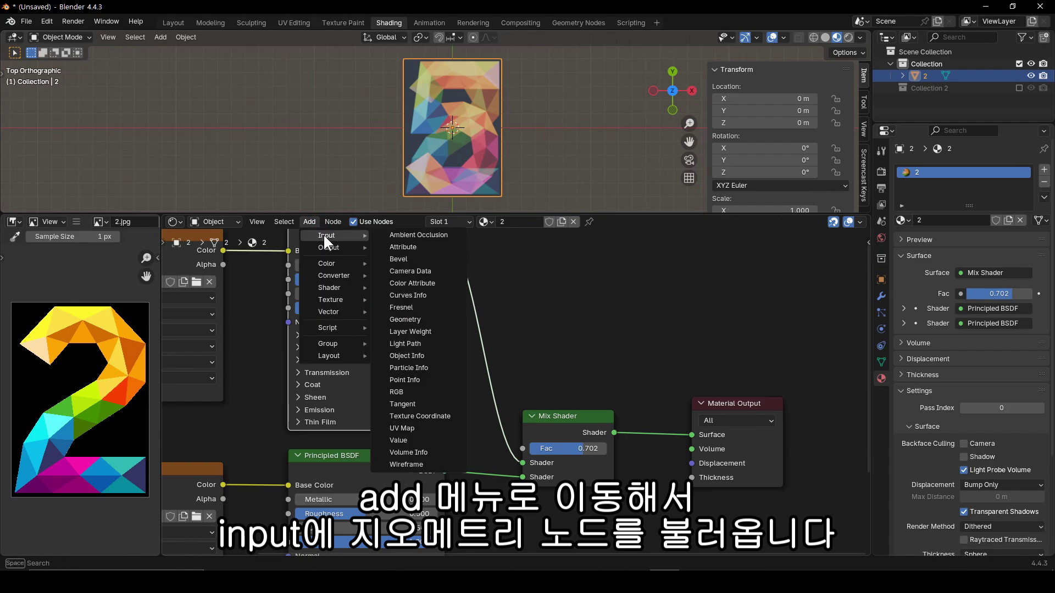
{"action": "left_click", "coordinate": [415, 323]}
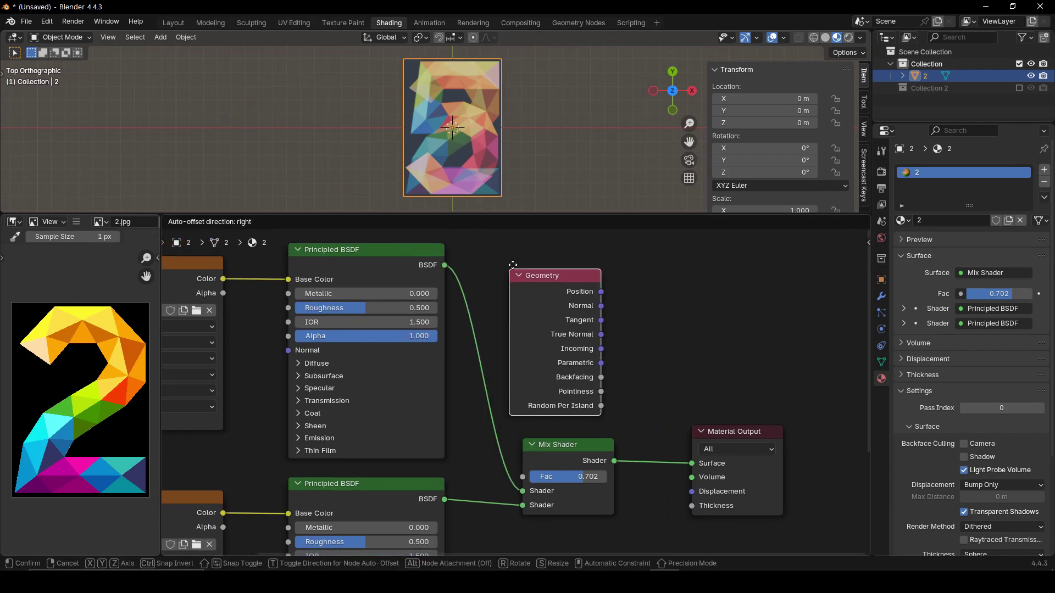
{"action": "left_click", "coordinate": [513, 253]}
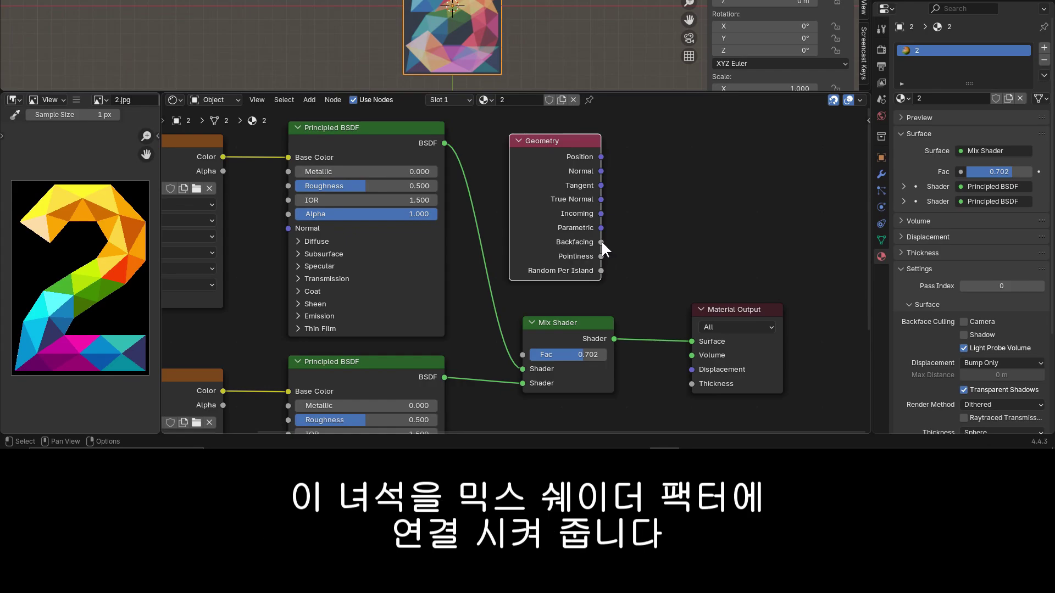
{"action": "left_click_drag", "start_coordinate": [601, 242], "coordinate": [606, 239]}
{"action": "left_click_drag", "start_coordinate": [583, 278], "coordinate": [523, 353]}
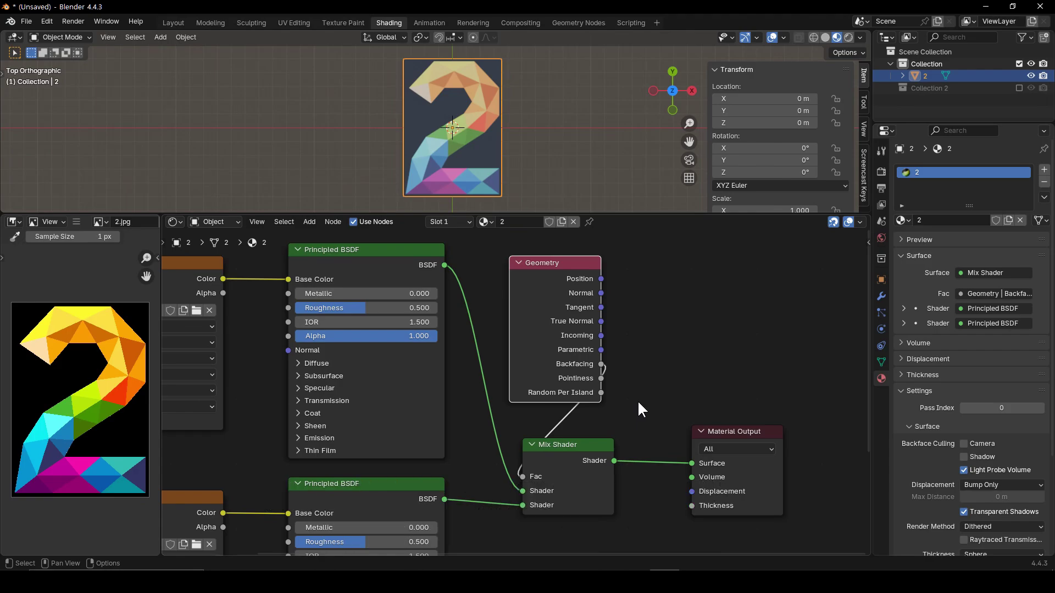
Flip the plane to its back side by setting its Y rotation to 180°.
{"action": "left_click", "coordinate": [764, 160]}
{"action": "type", "text": "85"}
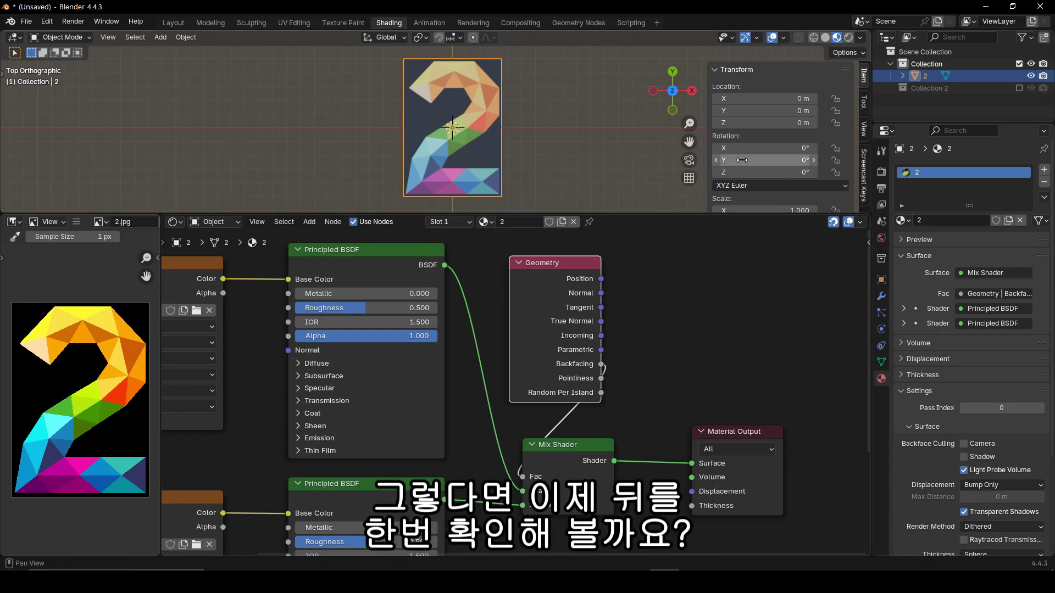
{"action": "key", "text": "Return"}
{"action": "left_click_drag", "start_coordinate": [763, 160], "coordinate": [792, 160]}
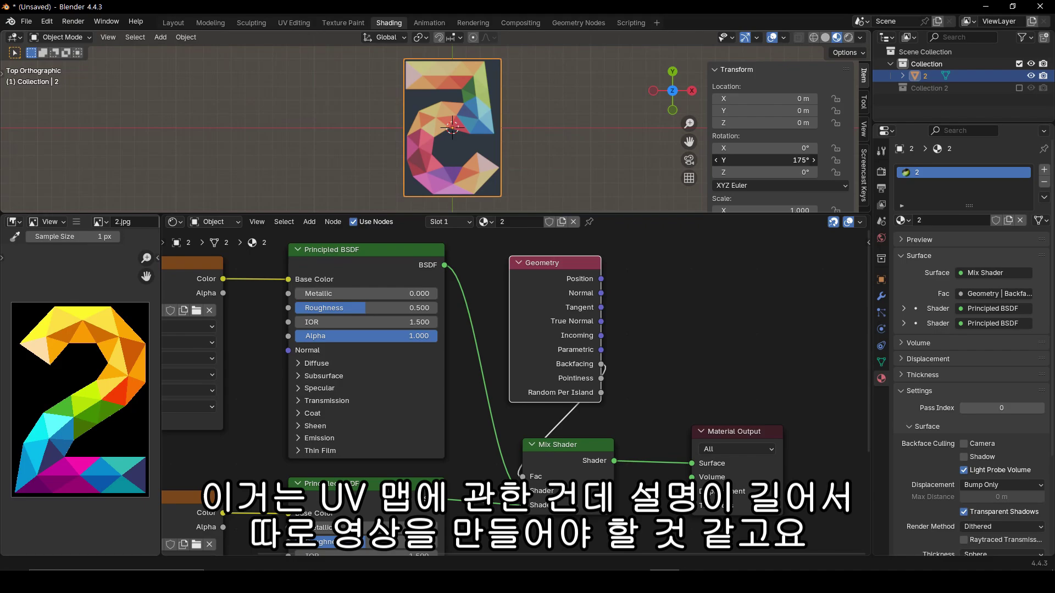
{"action": "left_click", "coordinate": [775, 161]}
{"action": "type", "text": "180"}
{"action": "key", "text": "Return"}
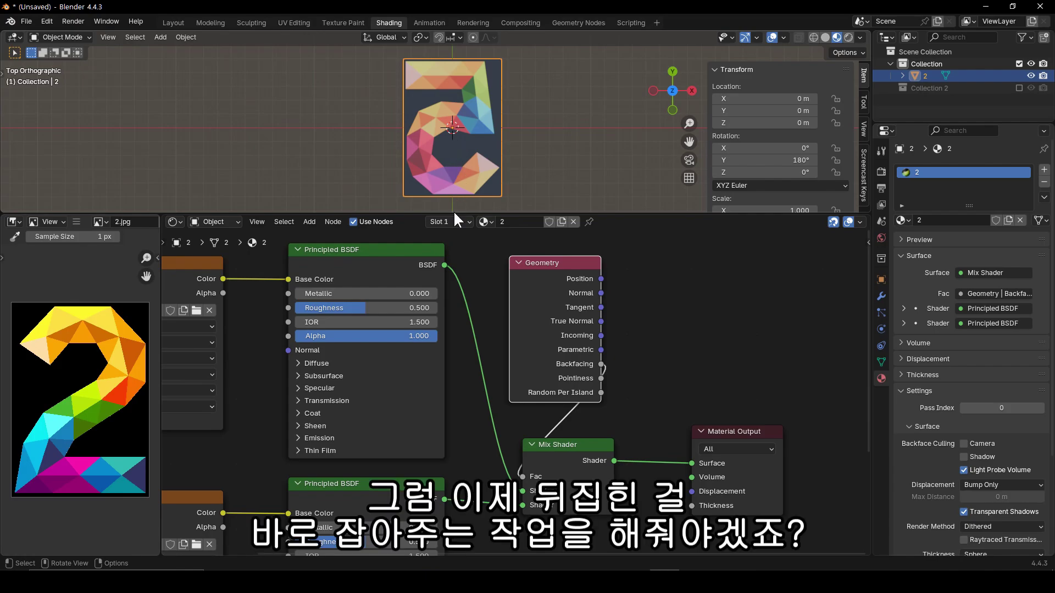
Add a Mapping node directly before the 5.jpg image texture node.
{"action": "scroll", "coordinate": [497, 342], "scroll_direction": "down", "scroll_amount": 3}
{"action": "middle_click_drag", "start_coordinate": [507, 427], "coordinate": [660, 333]}
{"action": "scroll", "coordinate": [664, 348], "scroll_direction": "up", "scroll_amount": 4}
{"action": "middle_click_drag", "start_coordinate": [708, 372], "coordinate": [718, 353]}
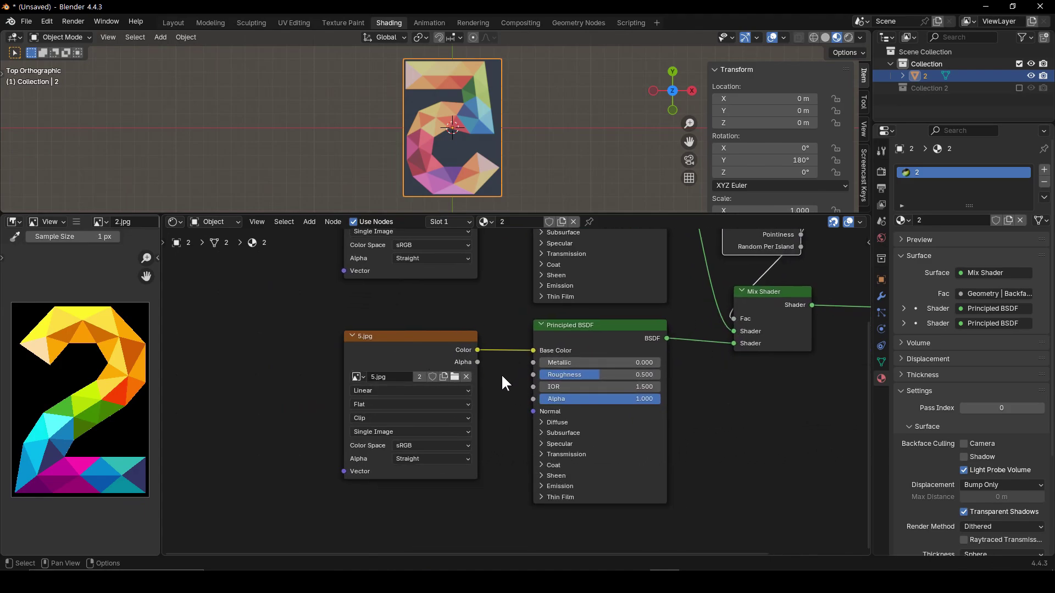
{"action": "middle_click_drag", "start_coordinate": [502, 377], "coordinate": [611, 373]}
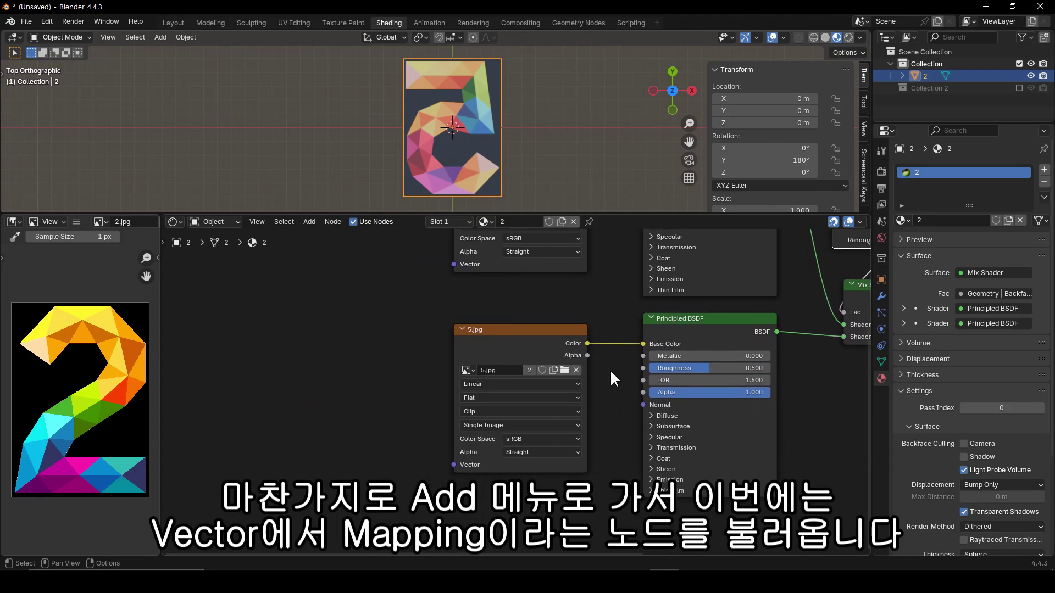
{"action": "left_click", "coordinate": [308, 221]}
{"action": "mouse_move", "coordinate": [324, 312]}
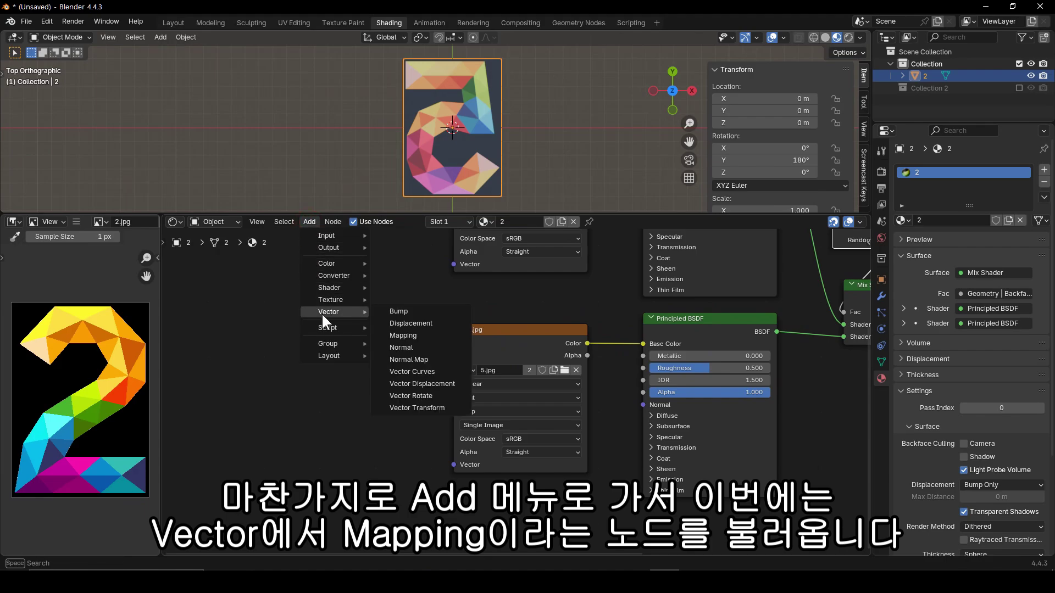
{"action": "left_click", "coordinate": [403, 336]}
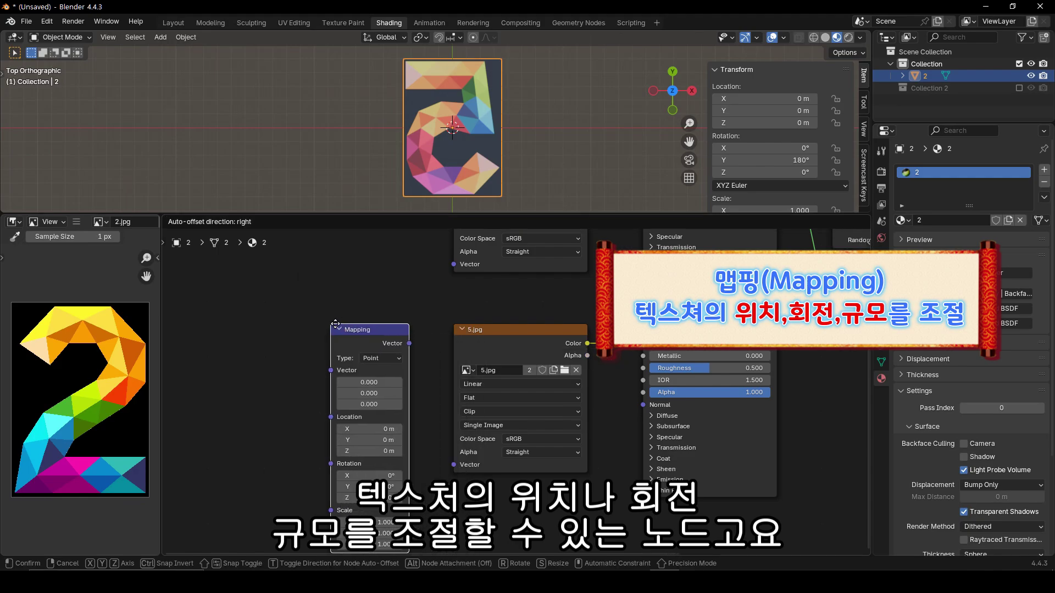
{"action": "left_click", "coordinate": [334, 324]}
Add a Texture Coordinate node before the Mapping node and wire its UV output through Mapping into the 5.jpg texture's Vector input.
{"action": "middle_click_drag", "start_coordinate": [332, 318], "coordinate": [357, 315]}
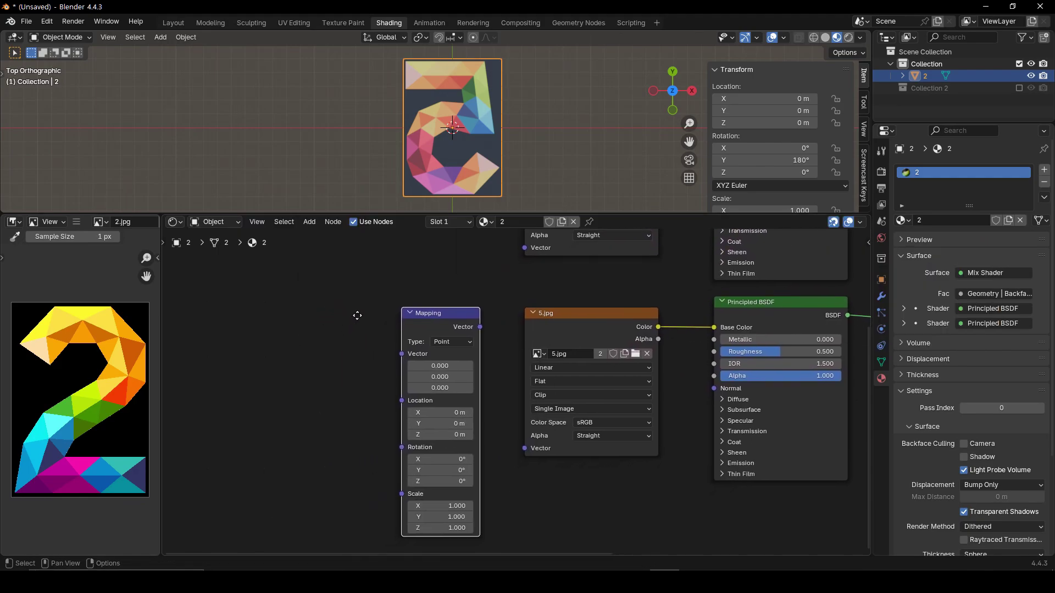
{"action": "left_click", "coordinate": [309, 222]}
{"action": "mouse_move", "coordinate": [315, 234]}
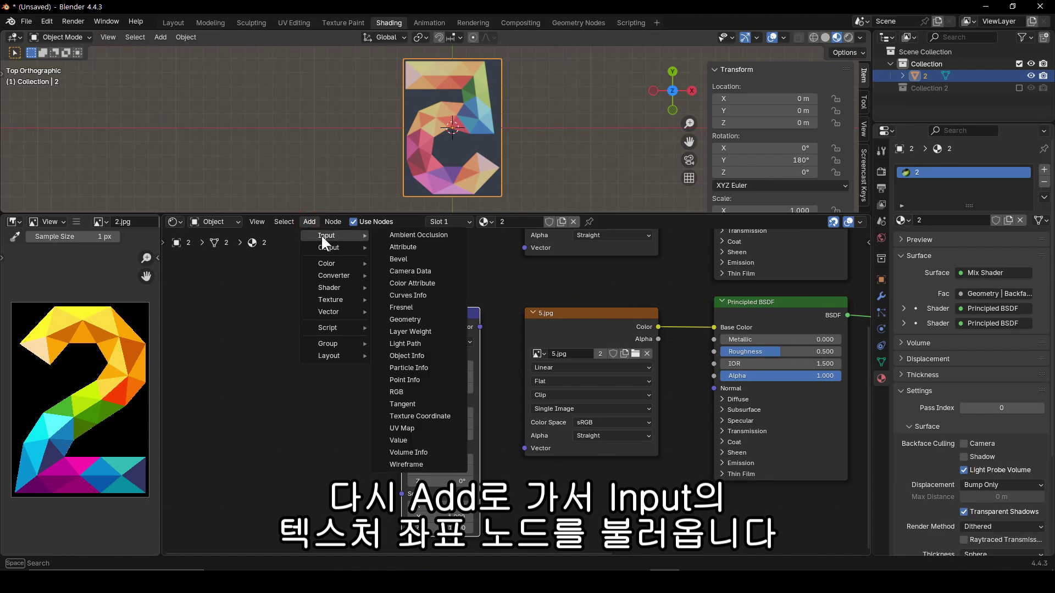
{"action": "left_click", "coordinate": [414, 416]}
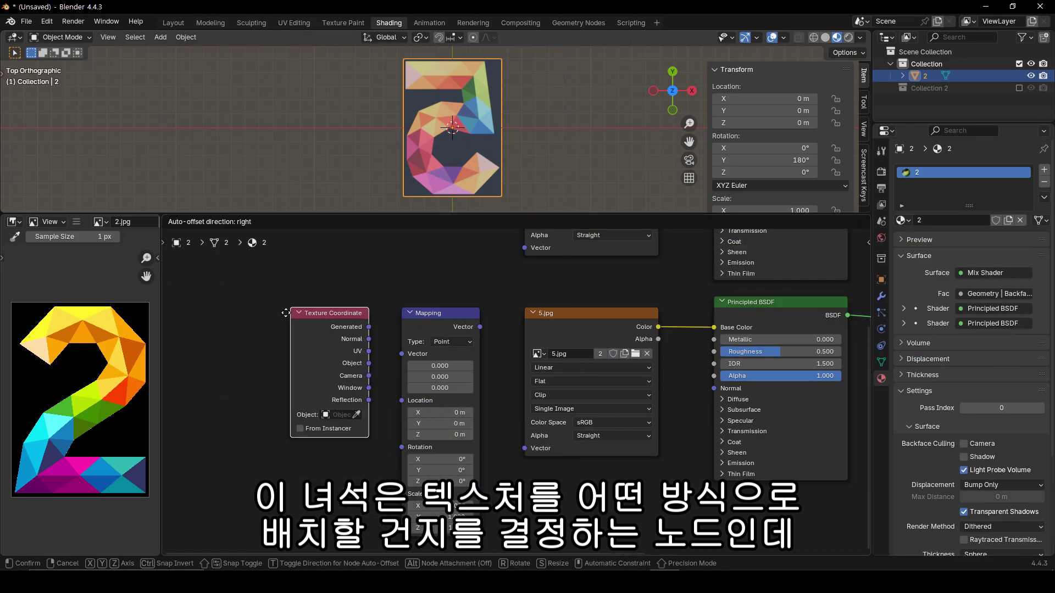
{"action": "left_click", "coordinate": [286, 311]}
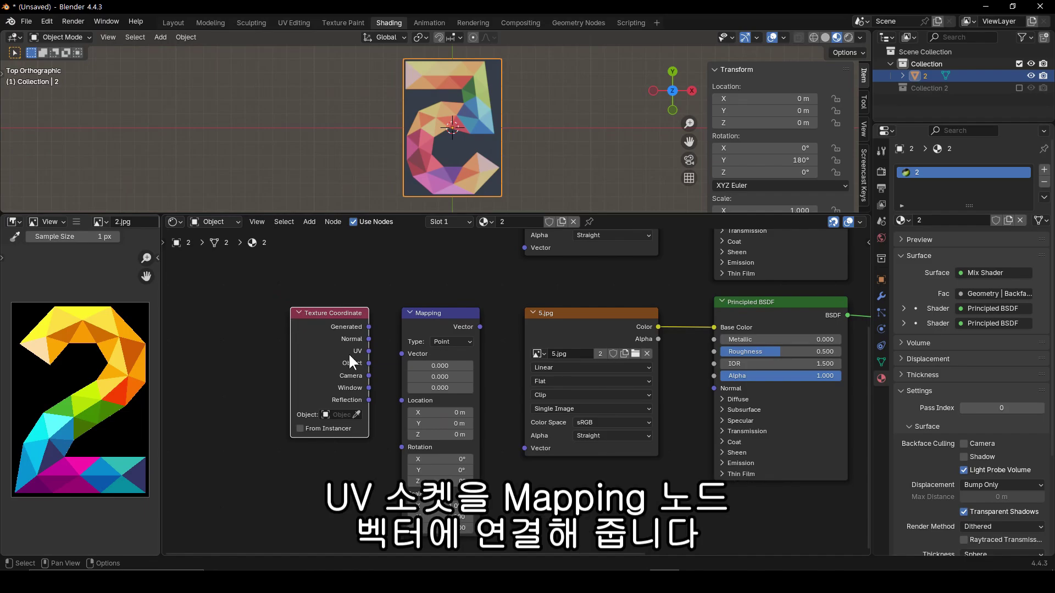
{"action": "left_click_drag", "start_coordinate": [368, 350], "coordinate": [407, 355]}
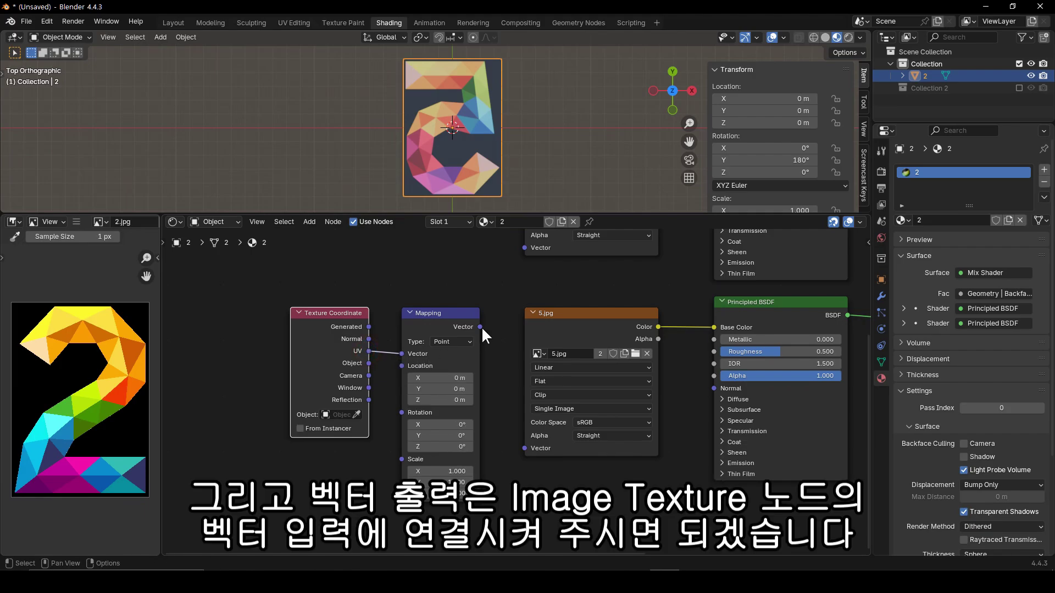
{"action": "left_click_drag", "start_coordinate": [480, 327], "coordinate": [521, 434]}
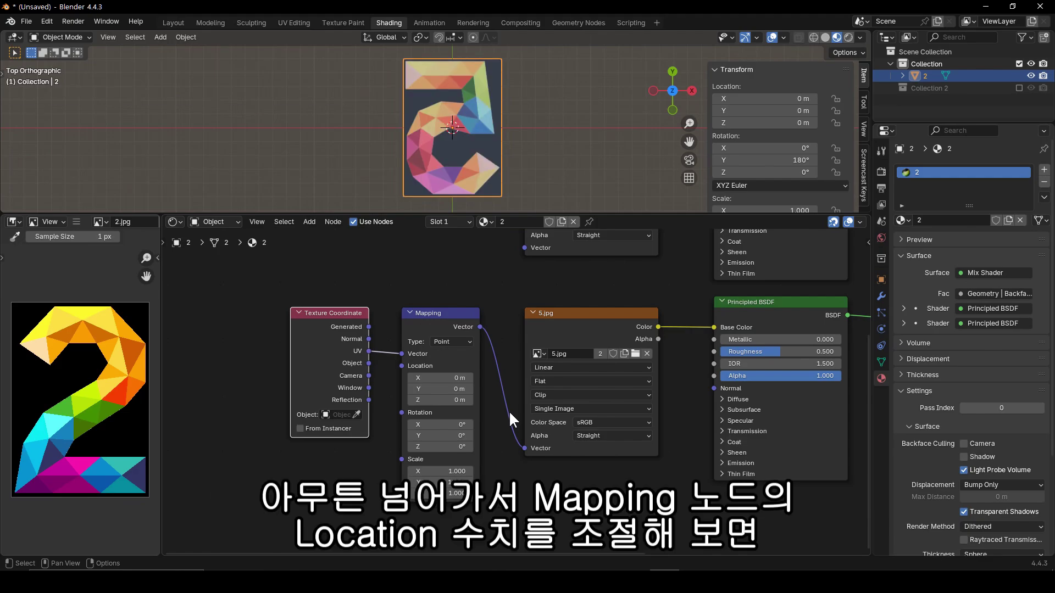
Try shifting the Mapping node's location values, and set its Y rotation to 180°.
{"action": "mouse_move", "coordinate": [437, 378]}
{"action": "left_mouse_down"}
{"action": "mouse_move", "coordinate": [459, 378]}
{"action": "mouse_move", "coordinate": [404, 378]}
{"action": "mouse_move", "coordinate": [459, 378]}
{"action": "mouse_move", "coordinate": [421, 378]}
{"action": "mouse_move", "coordinate": [465, 389]}
{"action": "mouse_move", "coordinate": [440, 388]}
{"action": "left_mouse_up"}
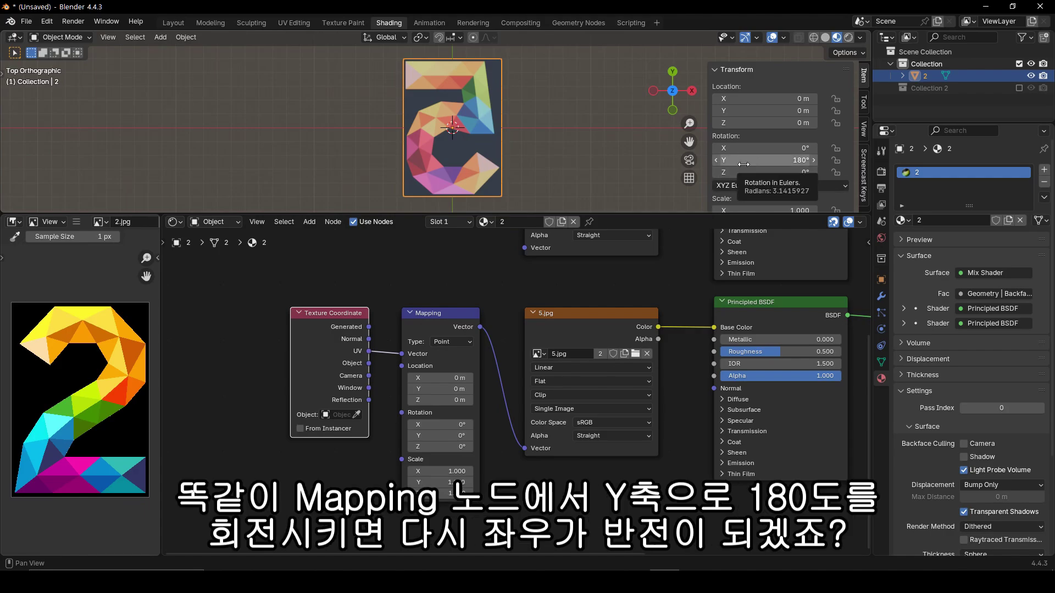
{"action": "left_click", "coordinate": [460, 436]}
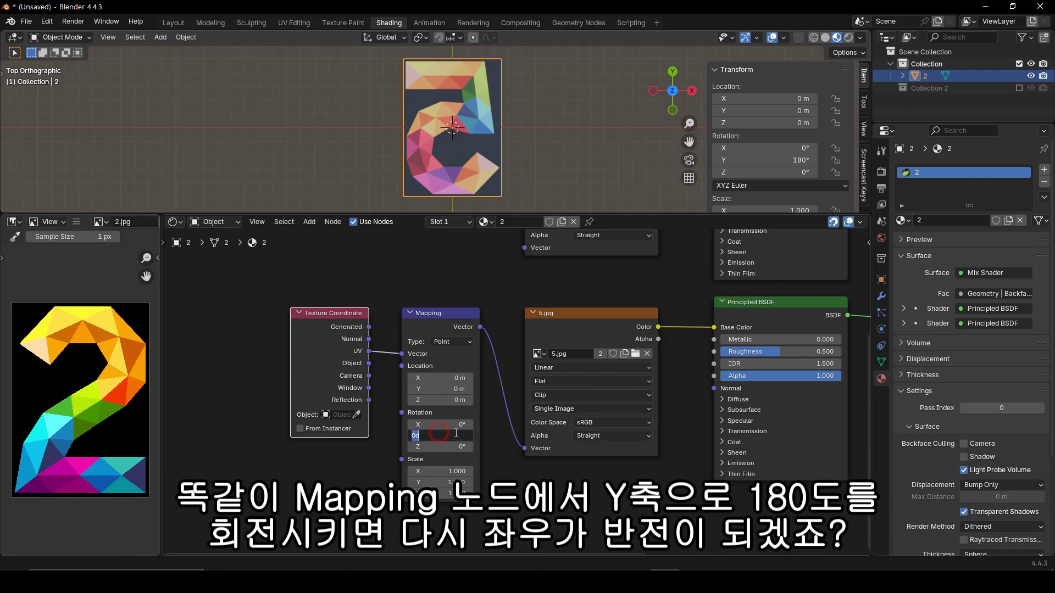
{"action": "type", "text": "180"}
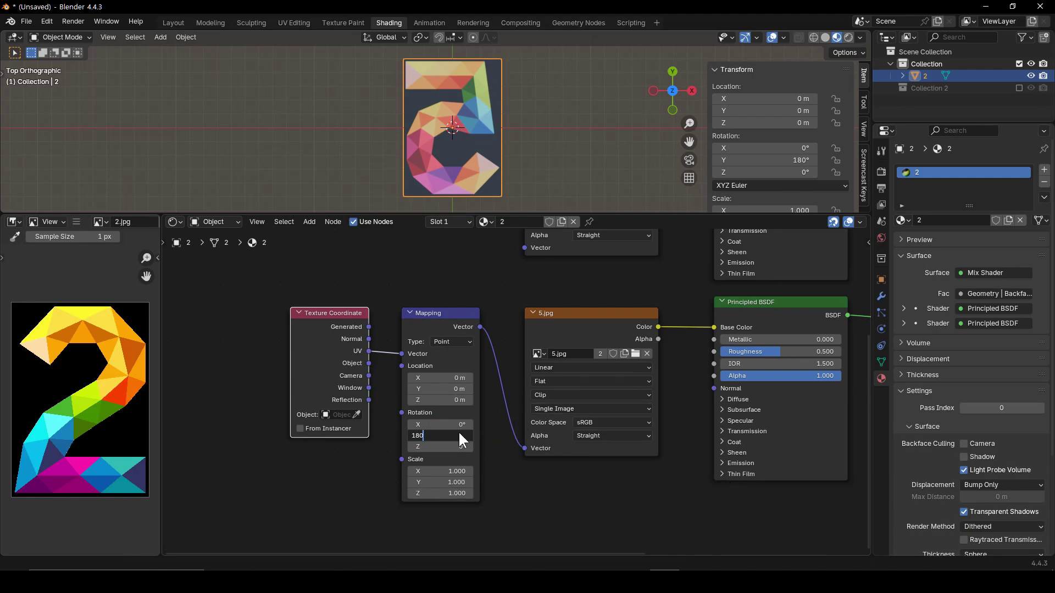
{"action": "key", "text": "Return"}
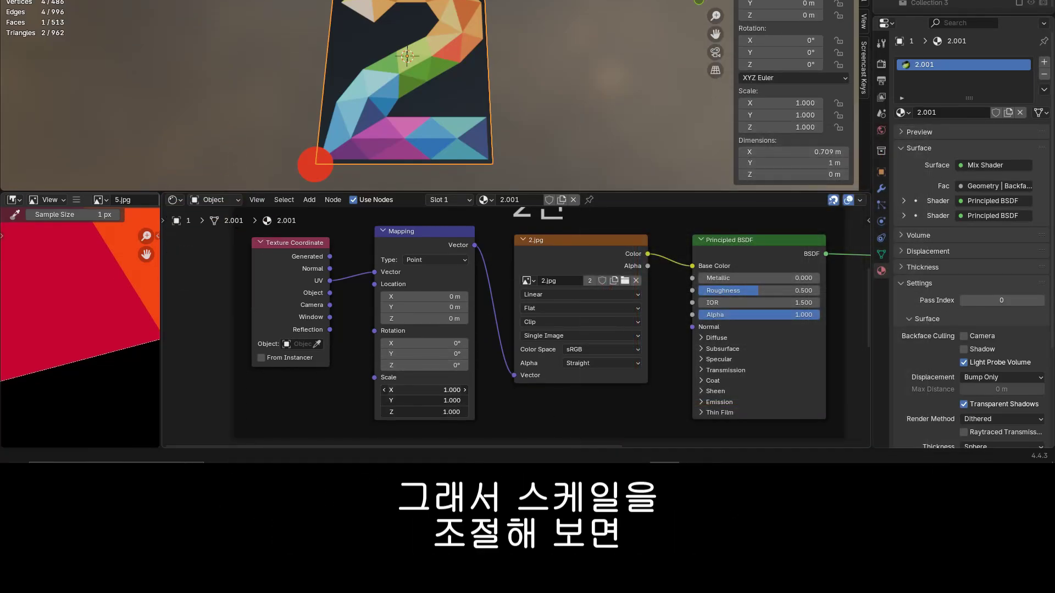
In tuto.blend, test the X scale of the Mapping node feeding 2.jpg and set object 1's Y rotation to 180°.
{"action": "left_click_drag", "start_coordinate": [423, 389], "coordinate": [454, 390], "text": "alt"}
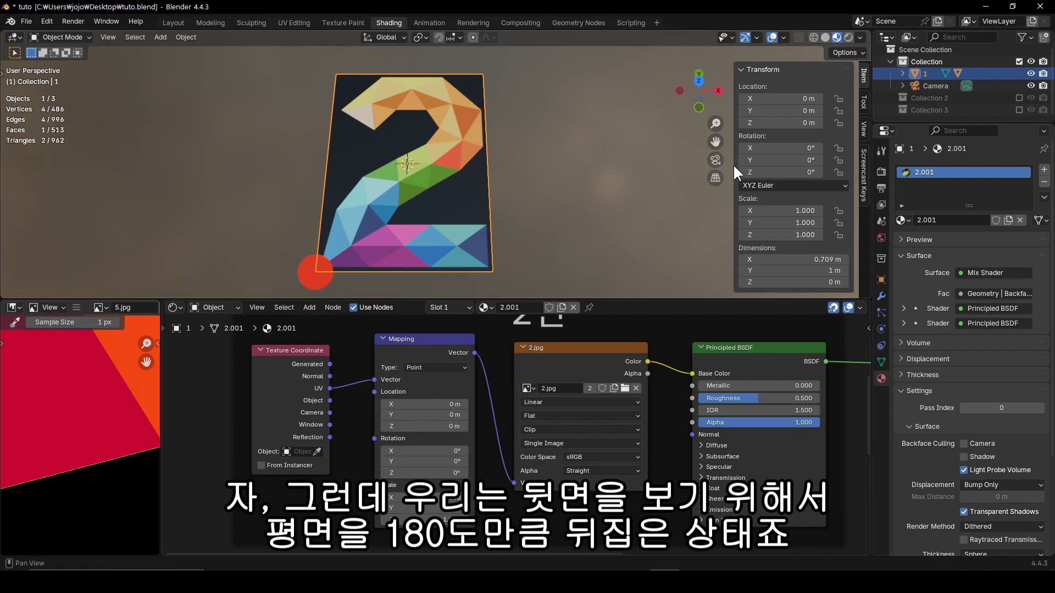
{"action": "left_click_drag", "start_coordinate": [762, 160], "coordinate": [810, 159]}
{"action": "left_click_drag", "start_coordinate": [393, 238], "coordinate": [493, 272]}
{"action": "left_click", "coordinate": [747, 159]}
{"action": "type", "text": "180"}
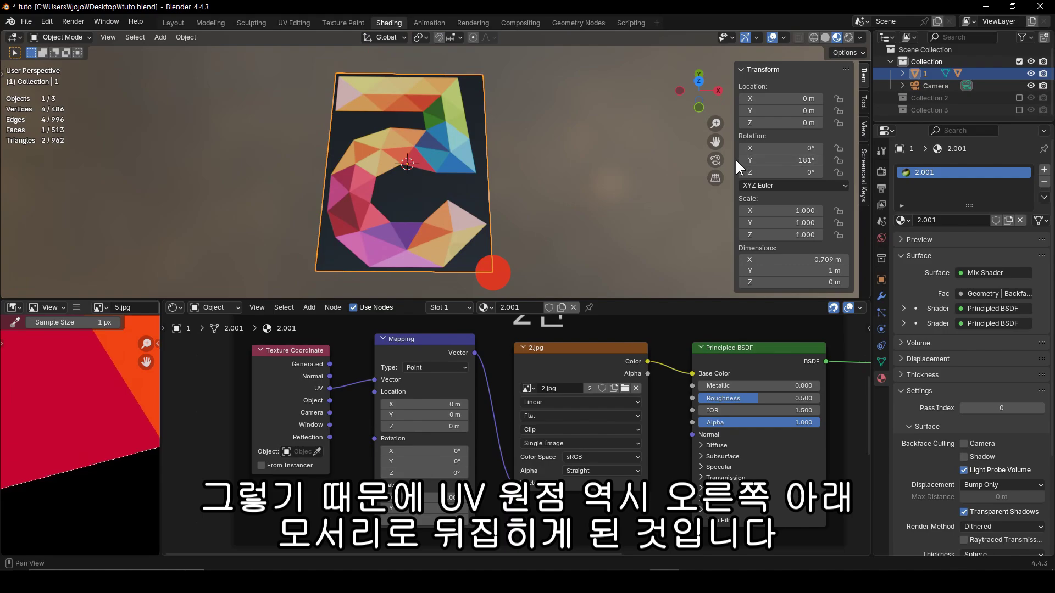
{"action": "key", "text": "Return"}
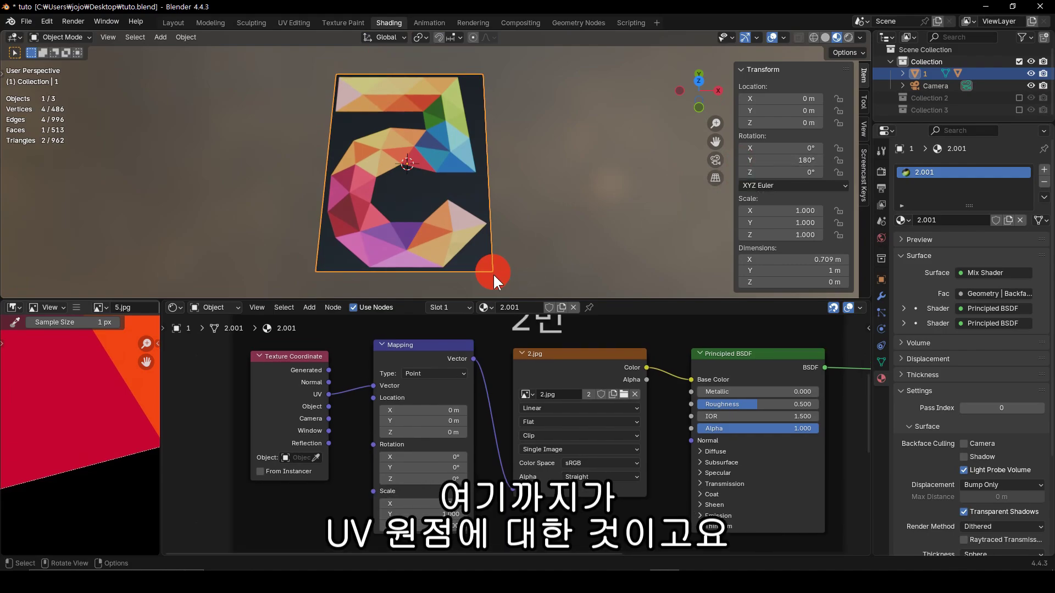
Set the Y rotation of the Mapping node feeding 5.jpg to 180°.
{"action": "middle_click_drag", "start_coordinate": [491, 444], "coordinate": [487, 377]}
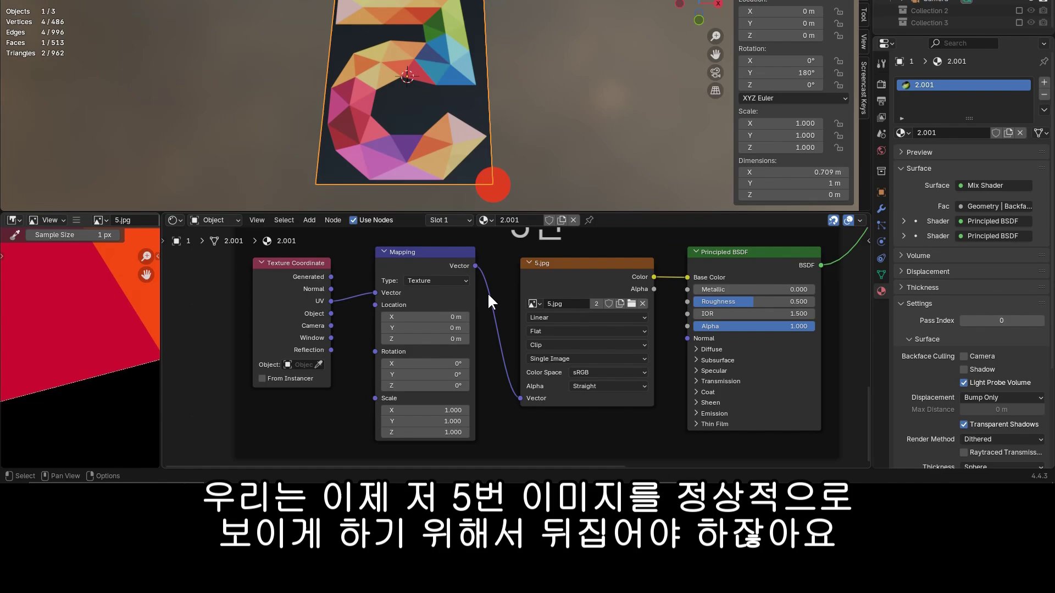
{"action": "left_click", "coordinate": [426, 377]}
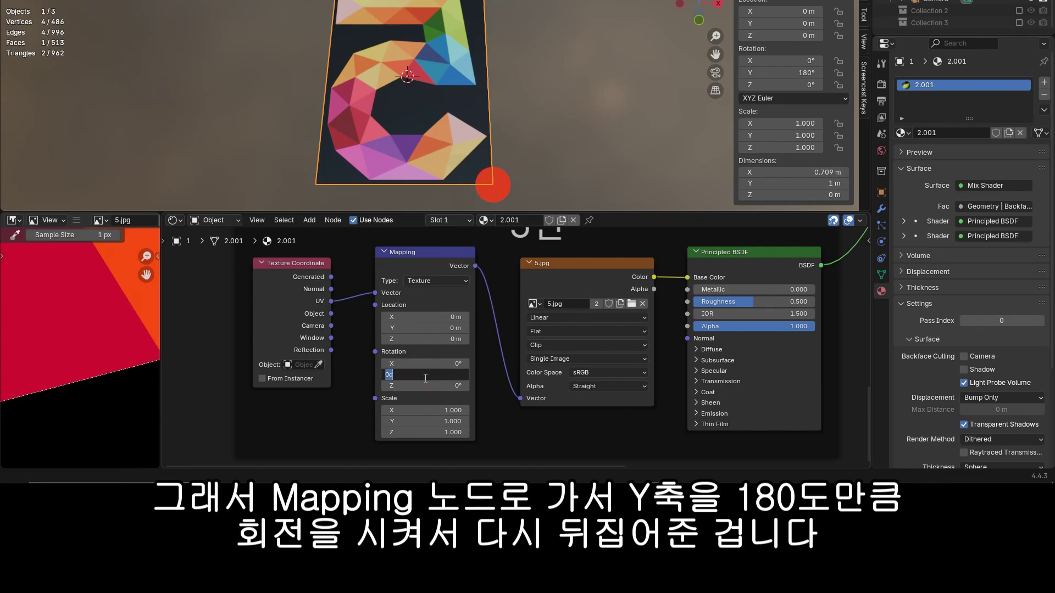
{"action": "type", "text": "180"}
{"action": "key", "text": "Return"}
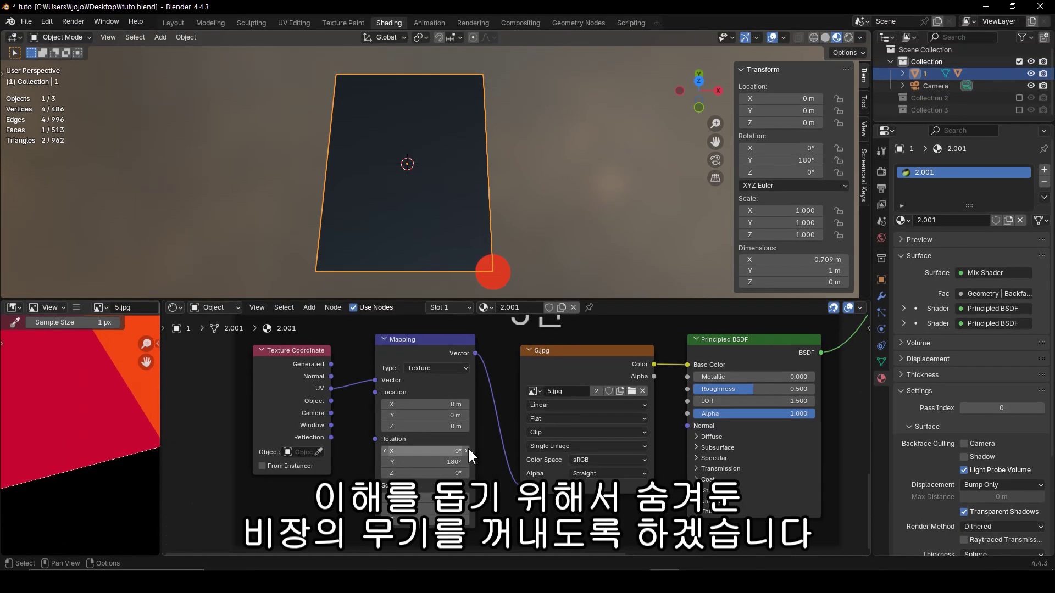
Enable Collection 2 and set the Empty's Y rotation to 180° to demonstrate the flip around the UV origin.
{"action": "left_click", "coordinate": [1018, 99]}
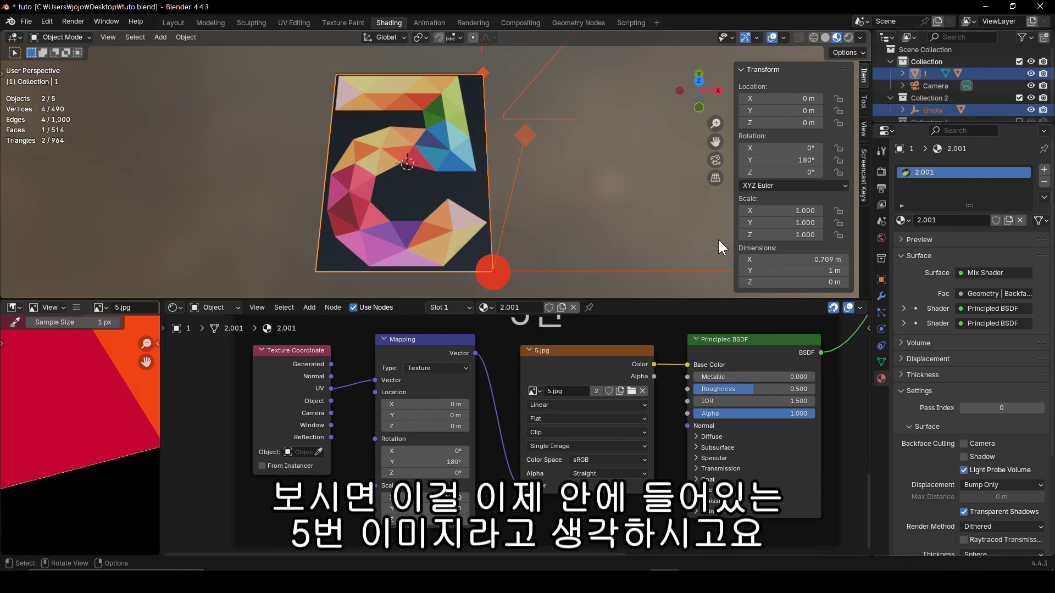
{"action": "left_click", "coordinate": [533, 271]}
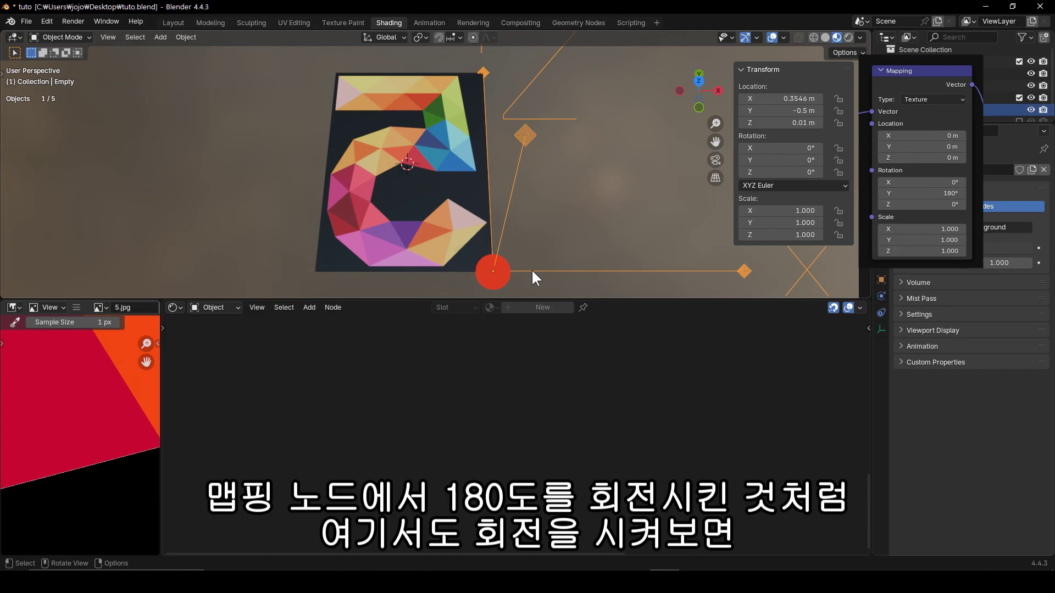
{"action": "left_click_drag", "start_coordinate": [781, 160], "coordinate": [740, 166]}
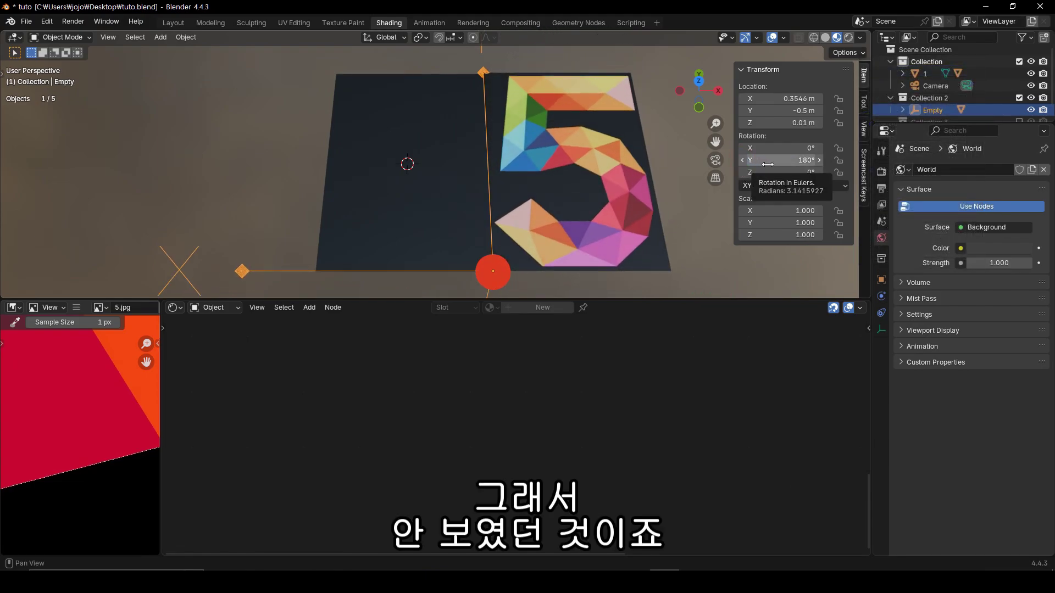
Select plane 1 and raise the X location of the 5.jpg Mapping node to 1 m.
{"action": "left_click", "coordinate": [456, 212]}
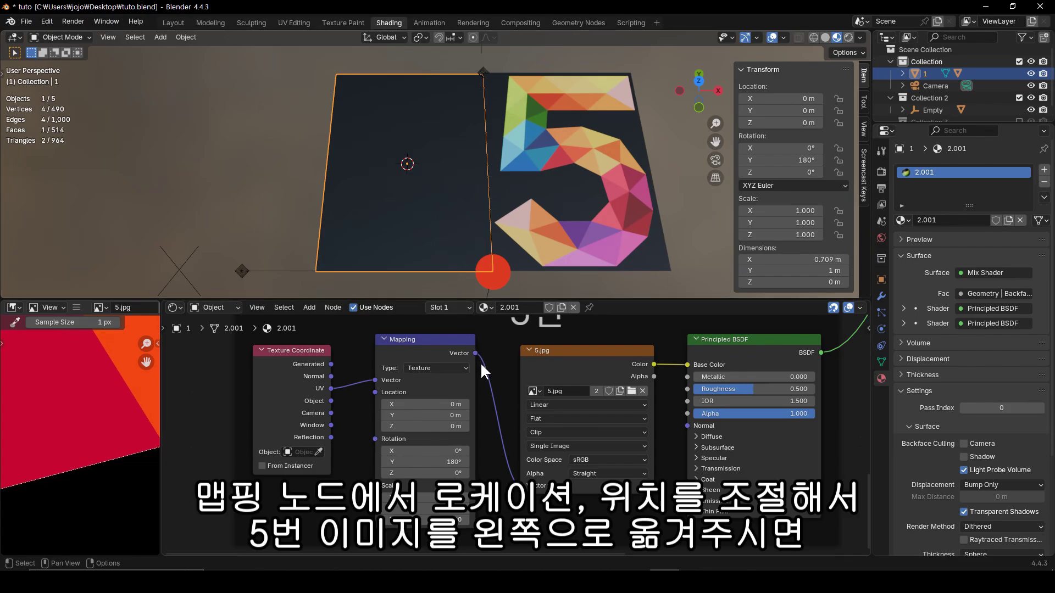
{"action": "left_click", "coordinate": [466, 404]}
{"action": "left_click", "coordinate": [466, 404]}
{"action": "left_click", "coordinate": [466, 404]}
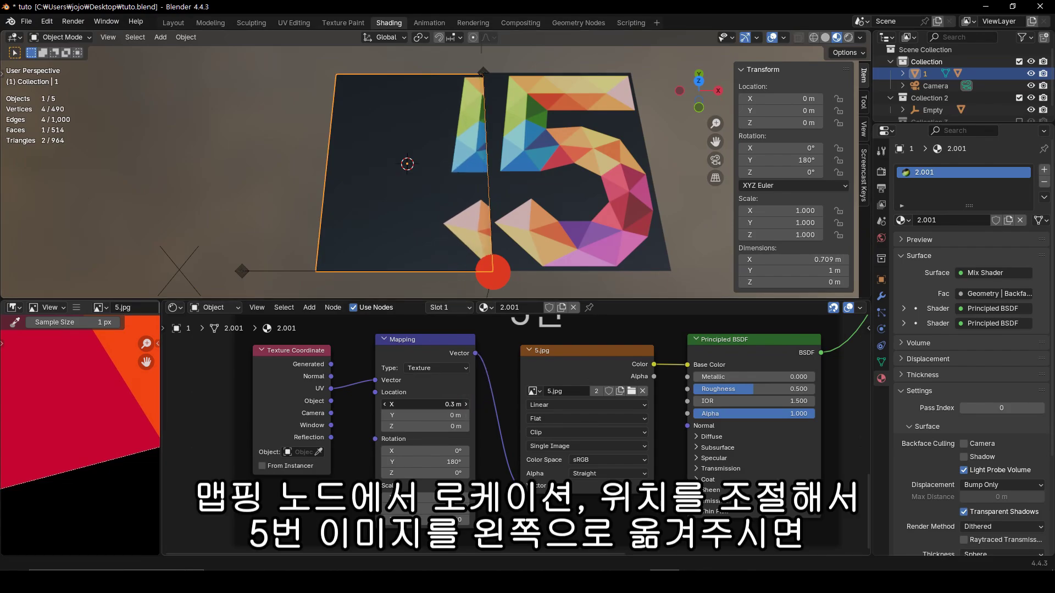
{"action": "left_click", "coordinate": [466, 405]}
{"action": "left_click", "coordinate": [466, 404]}
{"action": "left_click", "coordinate": [466, 405]}
{"action": "left_click", "coordinate": [466, 405]}
{"action": "left_click", "coordinate": [466, 405]}
{"action": "left_click", "coordinate": [466, 405]}
{"action": "left_click", "coordinate": [466, 405]}
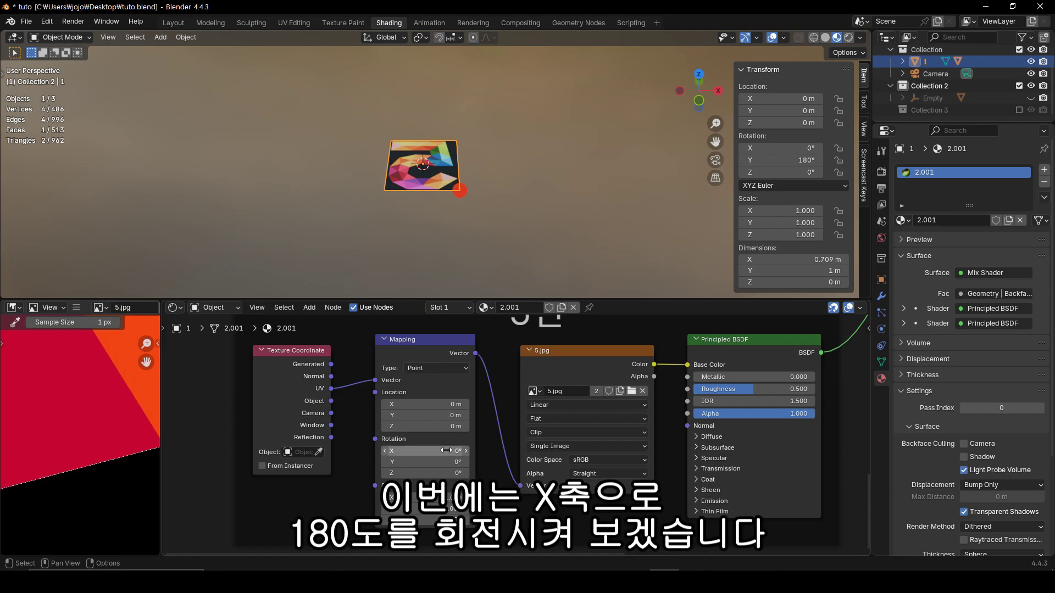
Set the X rotation of the Mapping node feeding 5.jpg to 180°.
{"action": "left_click", "coordinate": [429, 452]}
{"action": "type", "text": "180"}
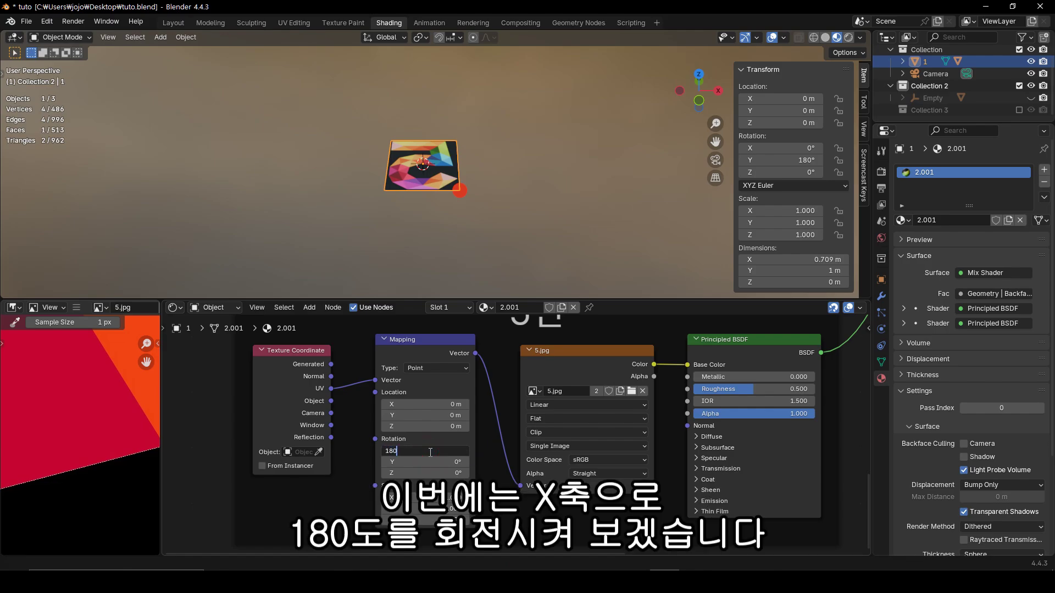
{"action": "key", "text": "Return"}
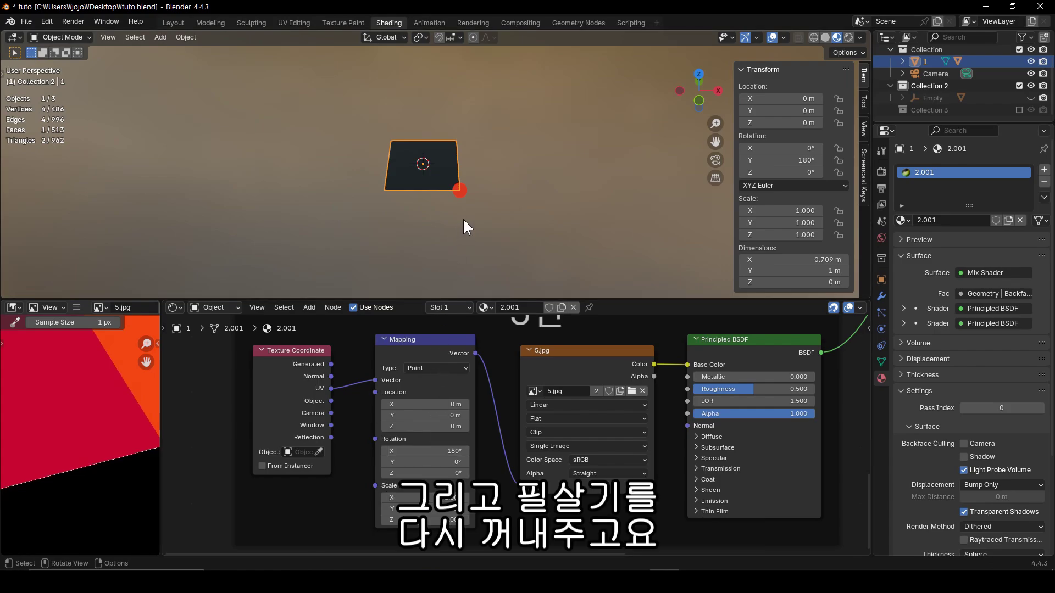
Reveal the hidden objects and set the Empty's X rotation to 180° to demonstrate the vertical flip.
{"action": "key", "text": "alt+h"}
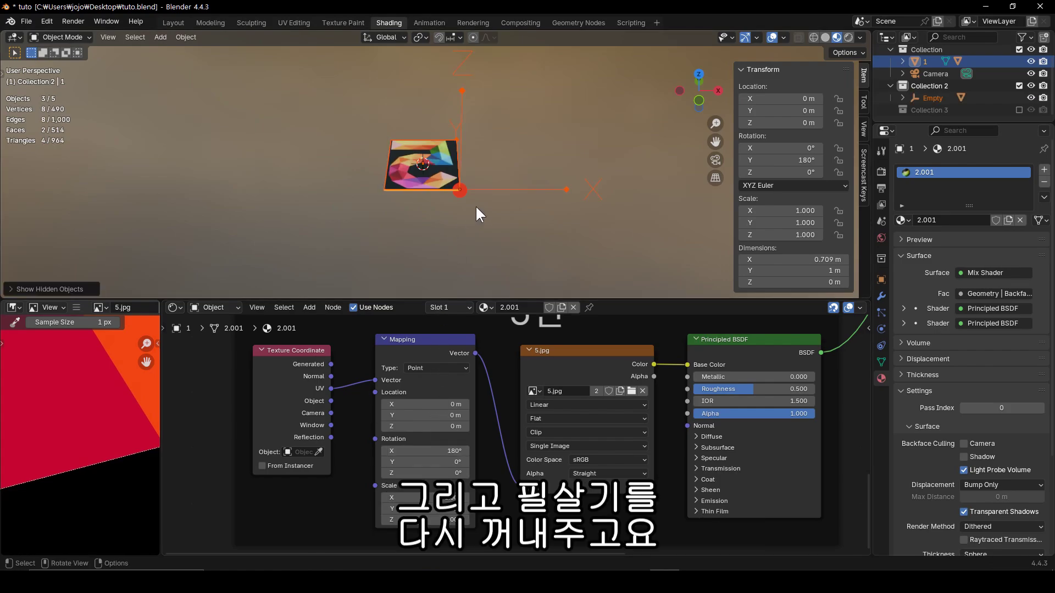
{"action": "left_click", "coordinate": [485, 190]}
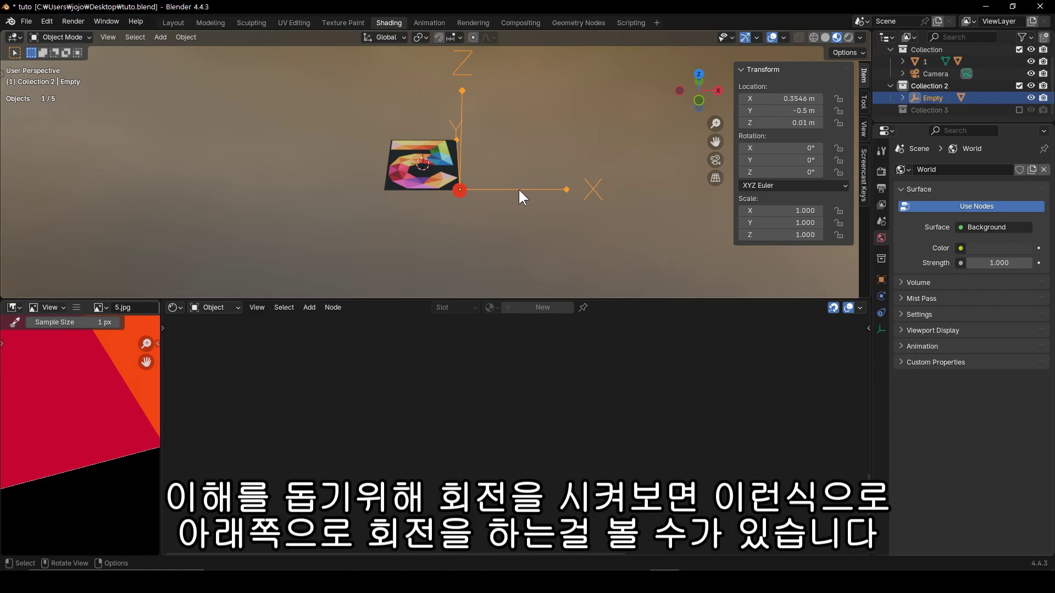
{"action": "left_click_drag", "start_coordinate": [781, 148], "coordinate": [841, 148]}
{"action": "left_click", "coordinate": [763, 149]}
{"action": "type", "text": "180"}
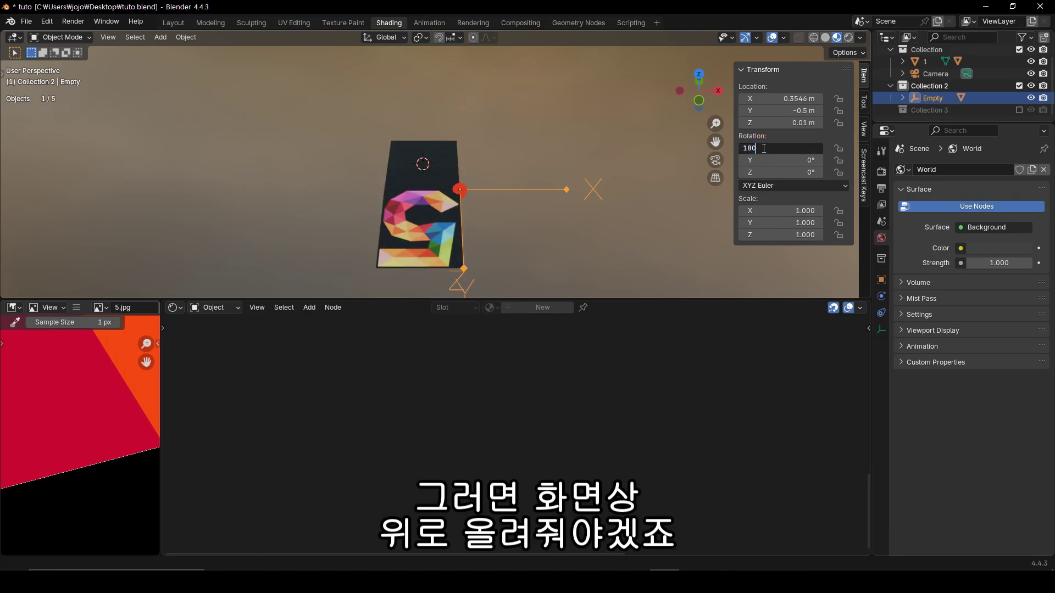
{"action": "key", "text": "Return"}
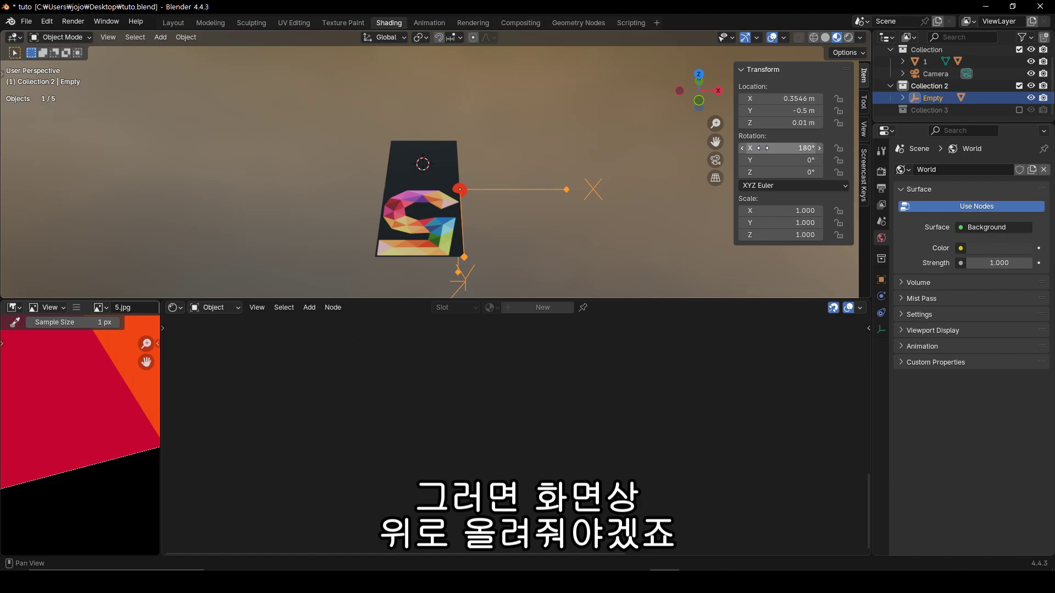
Select plane 1 and increase the 5.jpg Mapping node's Y location to shift the image up onto the plane.
{"action": "left_click", "coordinate": [442, 164]}
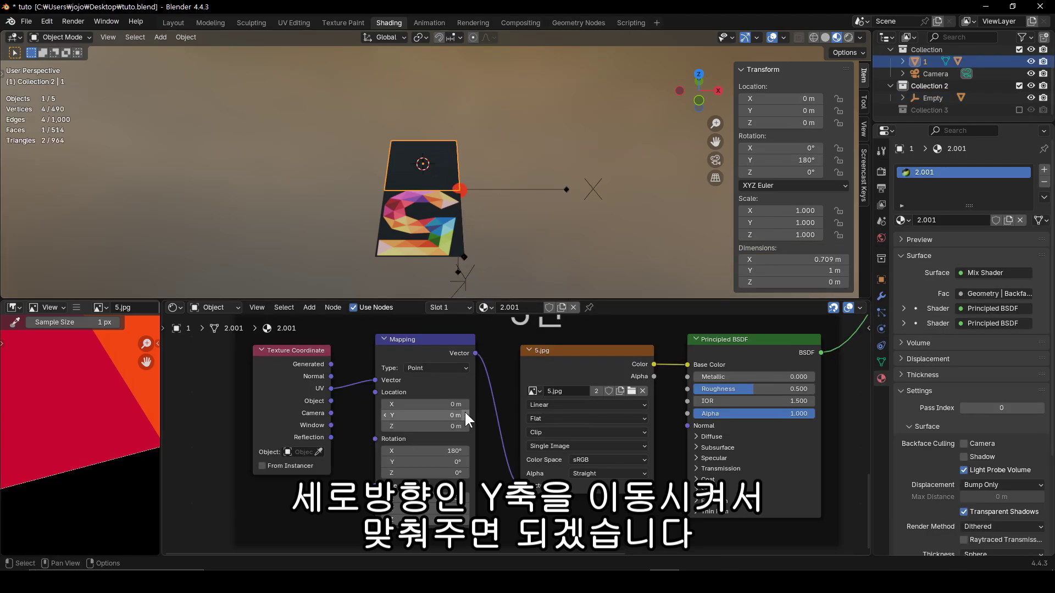
{"action": "left_click_drag", "start_coordinate": [465, 415], "coordinate": [465, 415]}
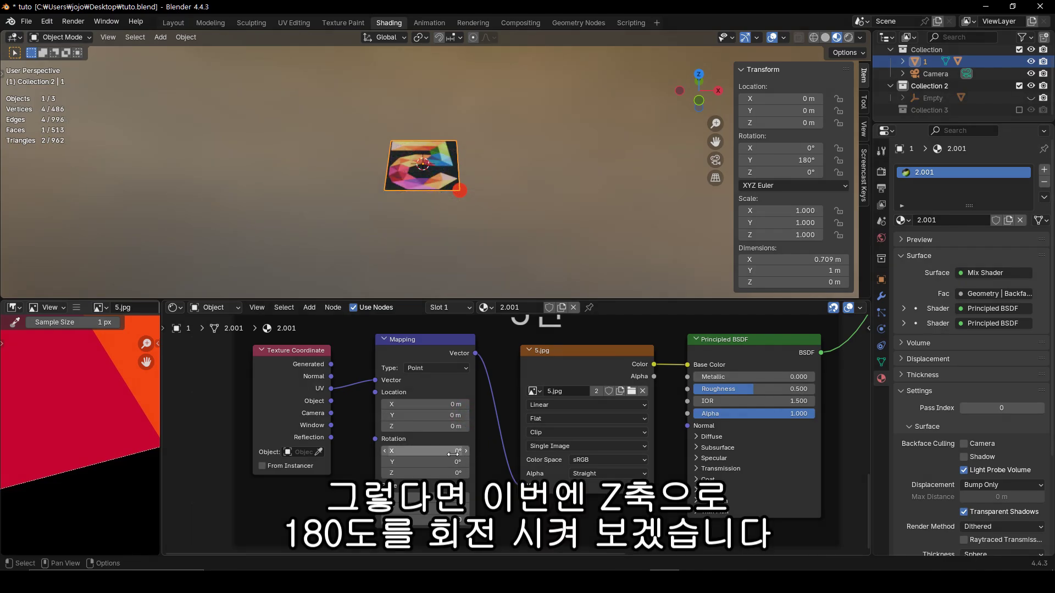
Set the Z rotation of the Mapping node feeding 5.jpg to 180°.
{"action": "left_click", "coordinate": [425, 473]}
{"action": "type", "text": "180"}
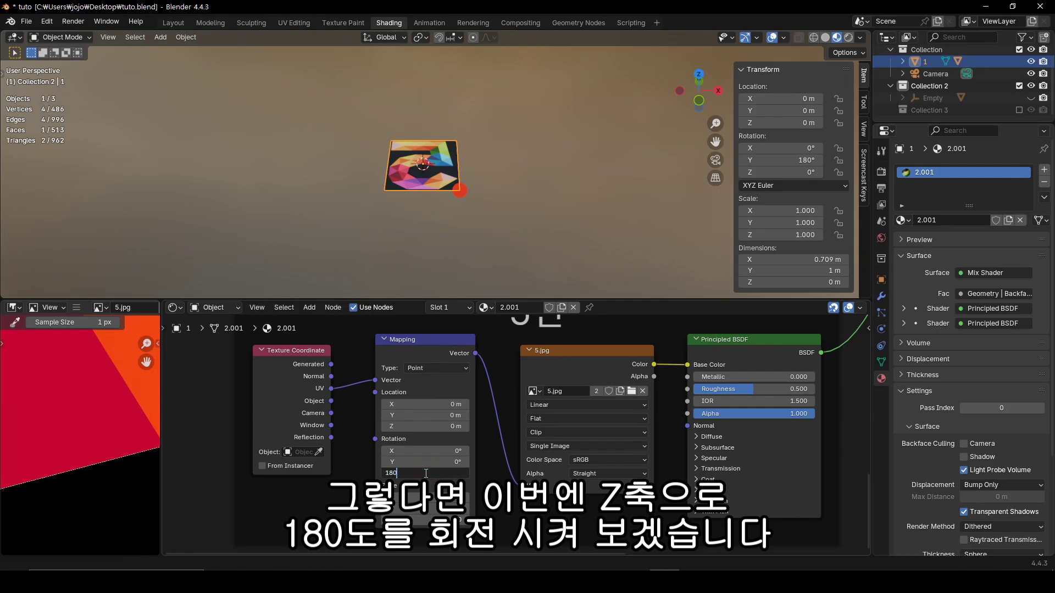
{"action": "key", "text": "Return"}
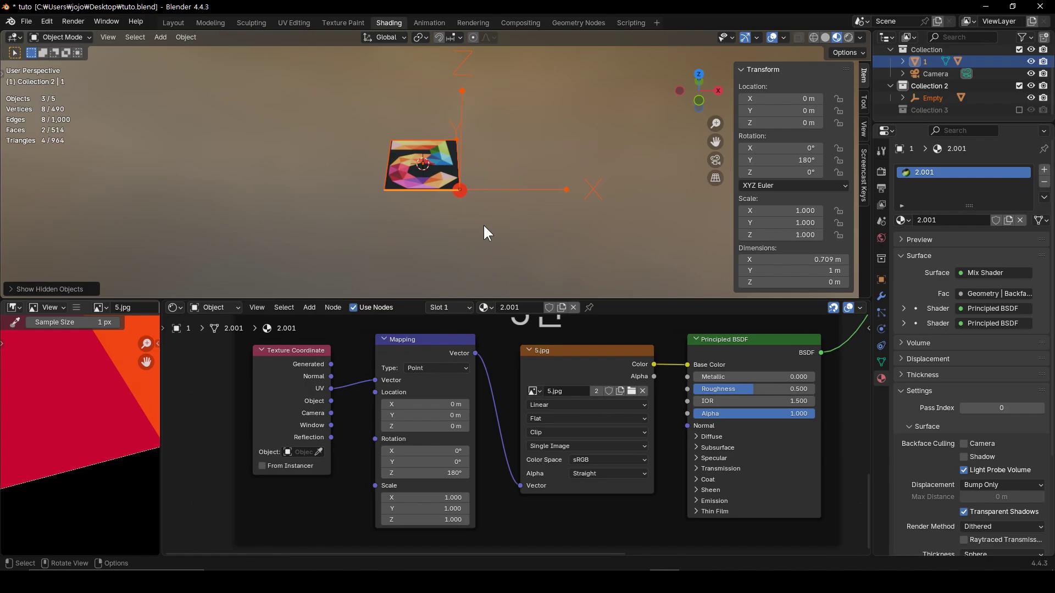
Select the revealed Empty and set its Z rotation to 180° to demonstrate the turn around the origin.
{"action": "left_click", "coordinate": [488, 188]}
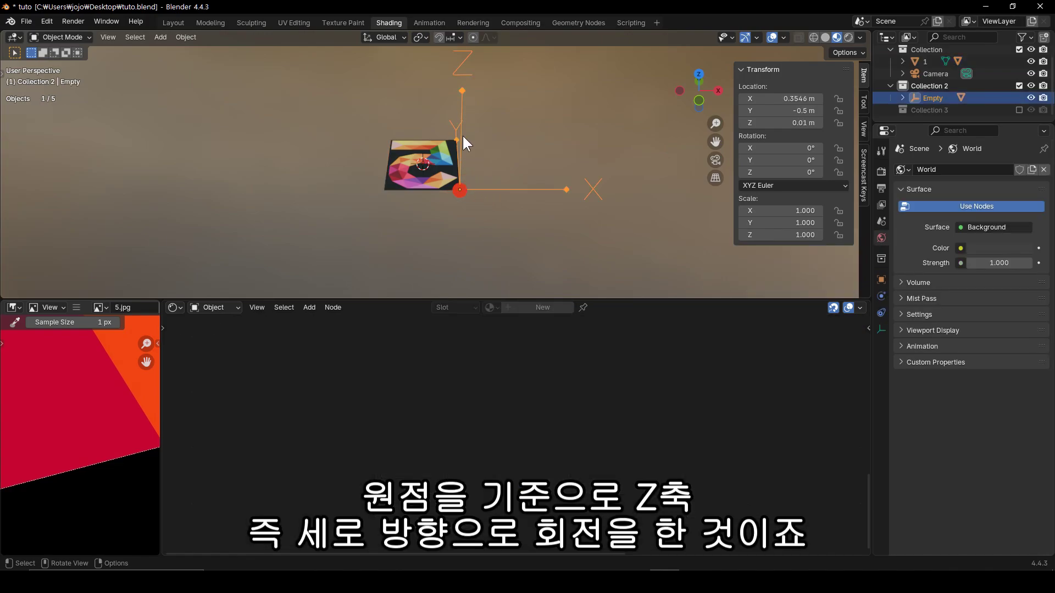
{"action": "left_click", "coordinate": [780, 172]}
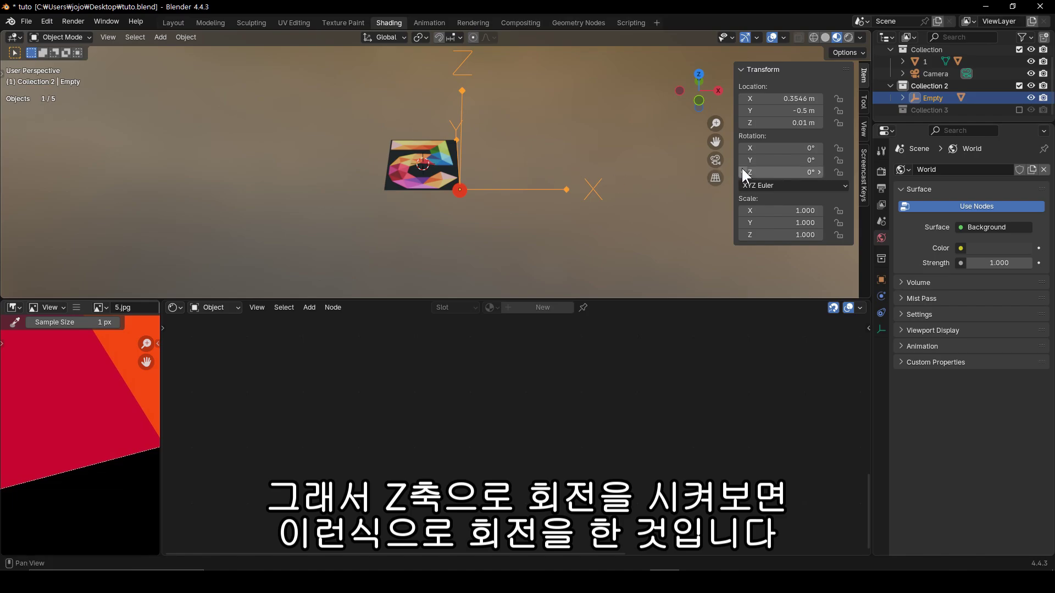
{"action": "type", "text": "30"}
{"action": "key", "text": "Return"}
{"action": "left_click_drag", "start_coordinate": [780, 172], "coordinate": [863, 172]}
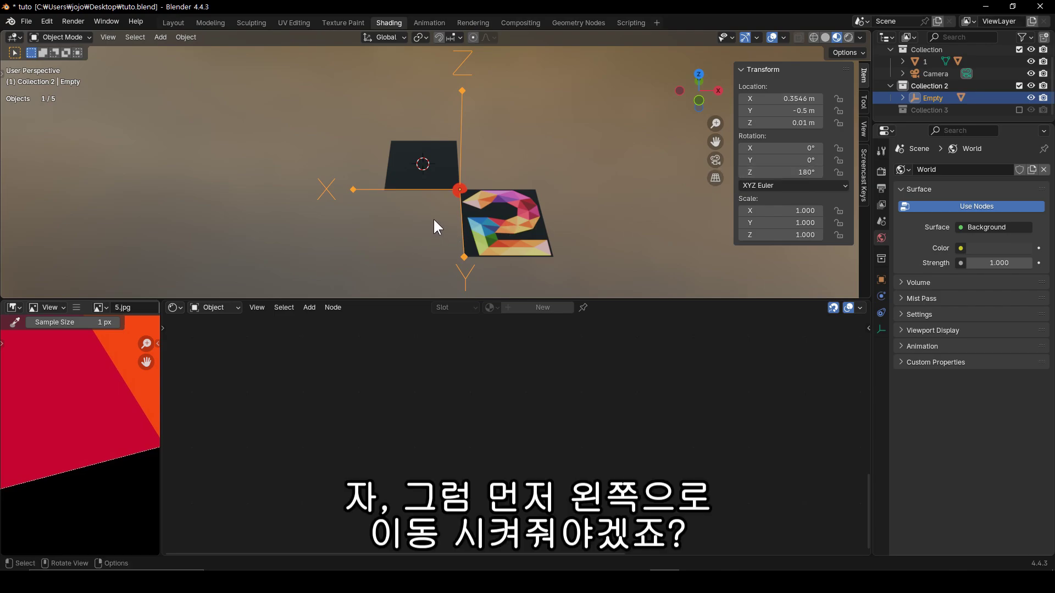
Select plane 1 and set the X location of the 5.jpg Mapping node to 1 m.
{"action": "left_click", "coordinate": [428, 158]}
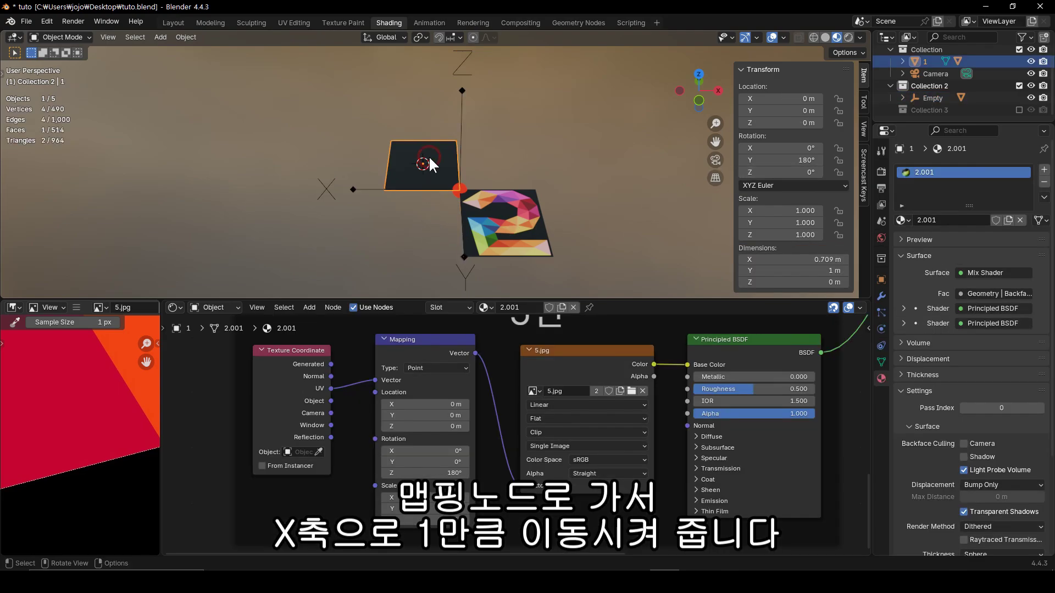
{"action": "left_click", "coordinate": [465, 405]}
{"action": "left_click", "coordinate": [465, 405]}
{"action": "left_click", "coordinate": [465, 405]}
{"action": "left_click", "coordinate": [465, 405]}
{"action": "left_click", "coordinate": [464, 405]}
{"action": "left_click", "coordinate": [465, 405]}
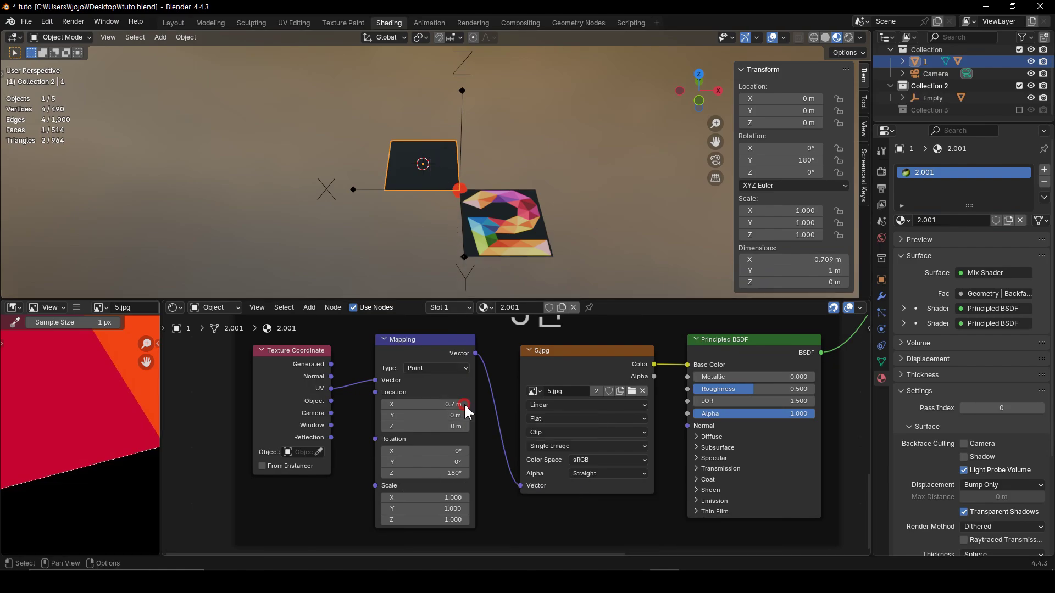
{"action": "left_click", "coordinate": [464, 405]}
{"action": "left_click", "coordinate": [465, 405]}
{"action": "left_click", "coordinate": [465, 405]}
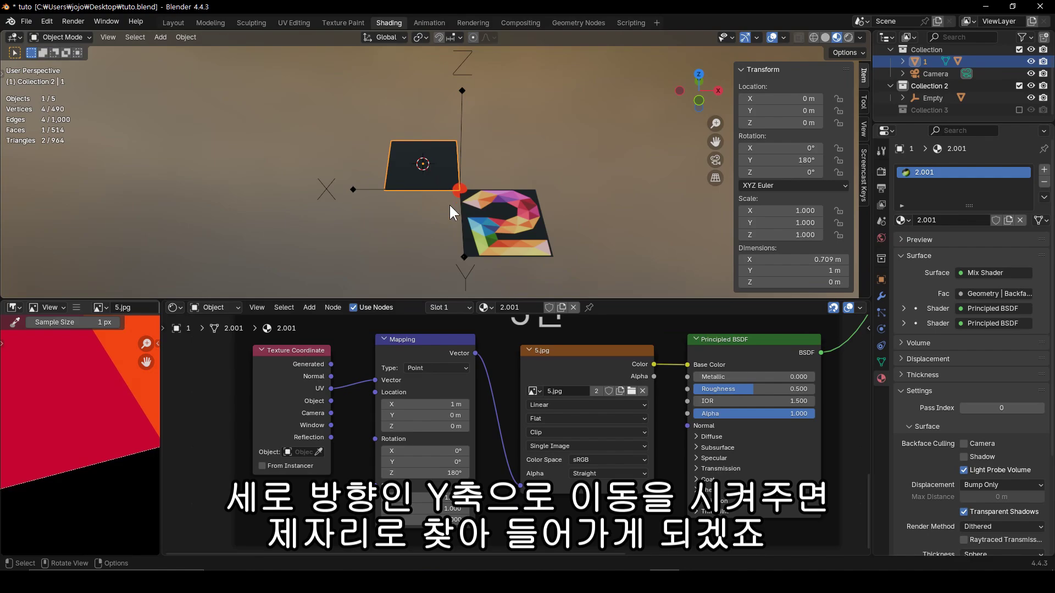
Increase the 5.jpg Mapping node's Y location in 0.1 m increments to bring the image back onto the plane.
{"action": "left_click", "coordinate": [463, 416]}
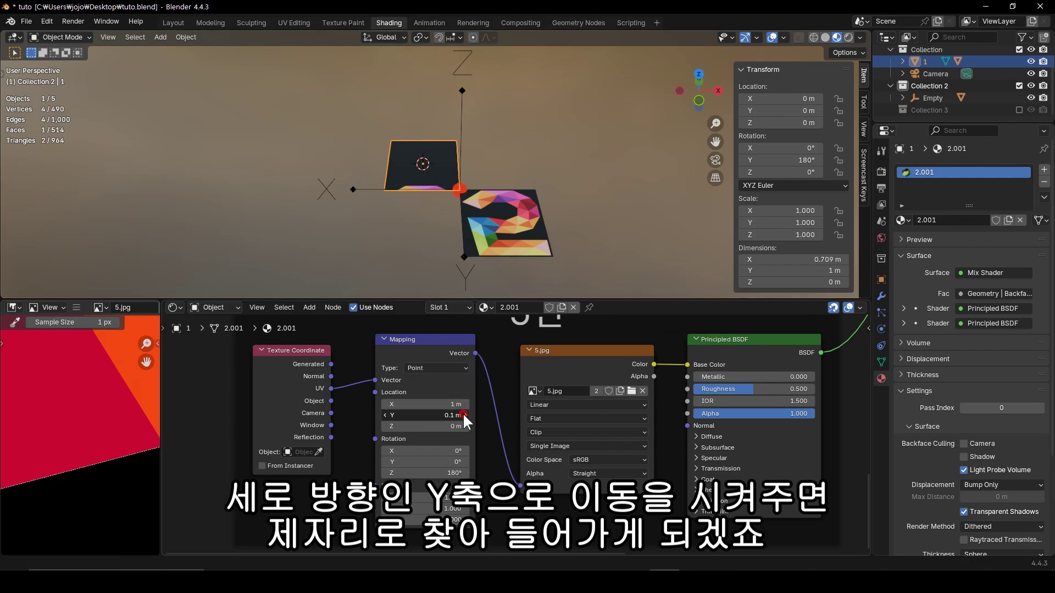
{"action": "left_click", "coordinate": [463, 415]}
{"action": "left_click", "coordinate": [464, 416]}
{"action": "left_click", "coordinate": [463, 416]}
{"action": "left_click", "coordinate": [463, 416]}
{"action": "left_click", "coordinate": [463, 415]}
{"action": "left_click", "coordinate": [464, 415]}
{"action": "left_click", "coordinate": [463, 416]}
{"action": "left_click", "coordinate": [463, 415]}
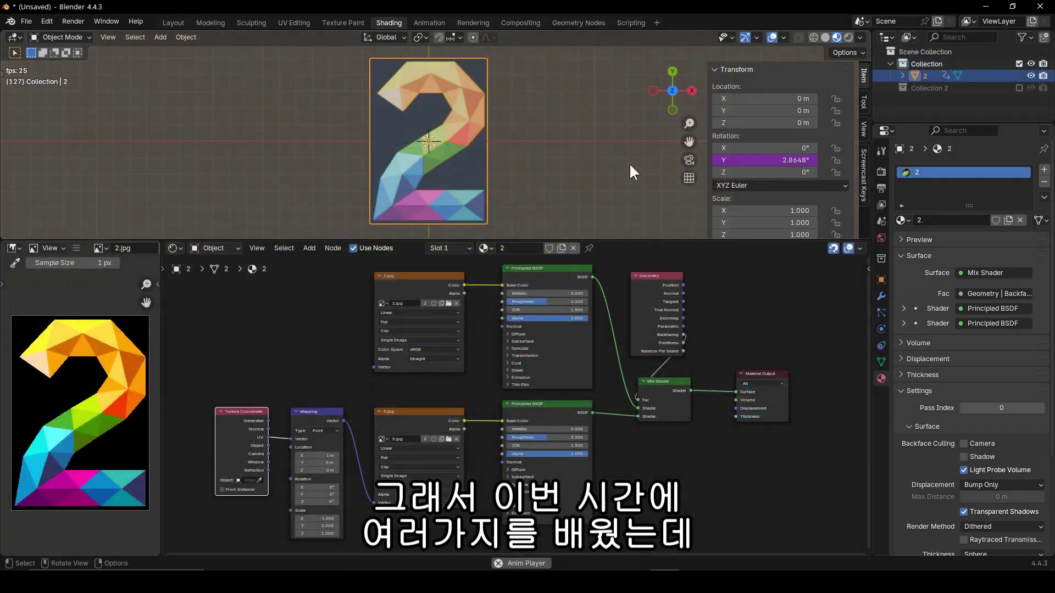
Examine the front and back of the animated plane in perspective, then align the viewport to the top view.
{"action": "left_click", "coordinate": [688, 176]}
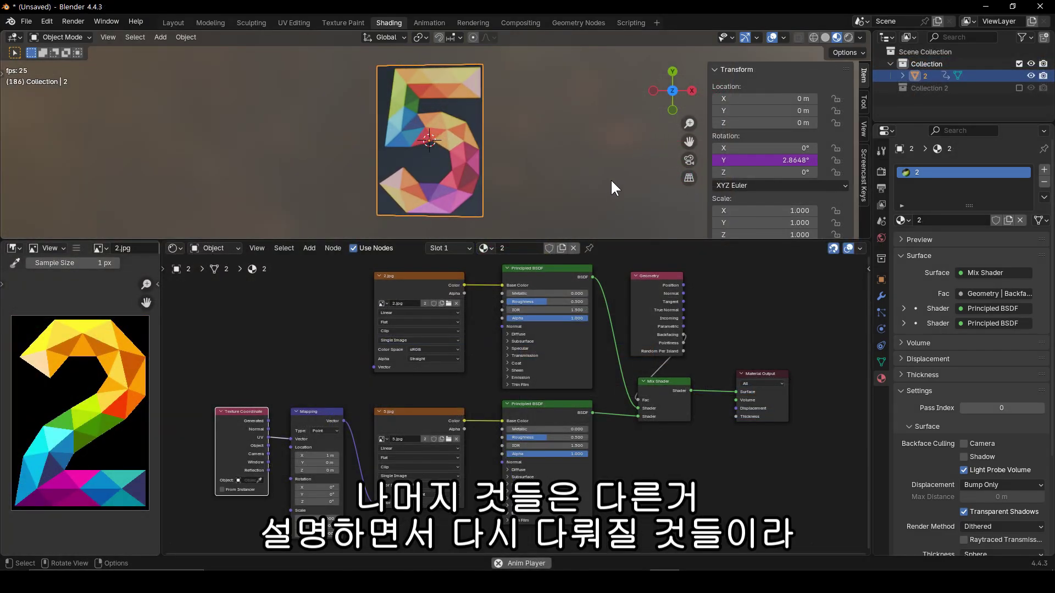
{"action": "mouse_move", "coordinate": [606, 178]}
{"action": "middle_mouse_down"}
{"action": "mouse_move", "coordinate": [606, 123]}
{"action": "mouse_move", "coordinate": [571, 213]}
{"action": "mouse_move", "coordinate": [613, 203]}
{"action": "mouse_move", "coordinate": [594, 193]}
{"action": "mouse_move", "coordinate": [624, 186]}
{"action": "middle_mouse_up"}
{"action": "left_click", "coordinate": [677, 92]}
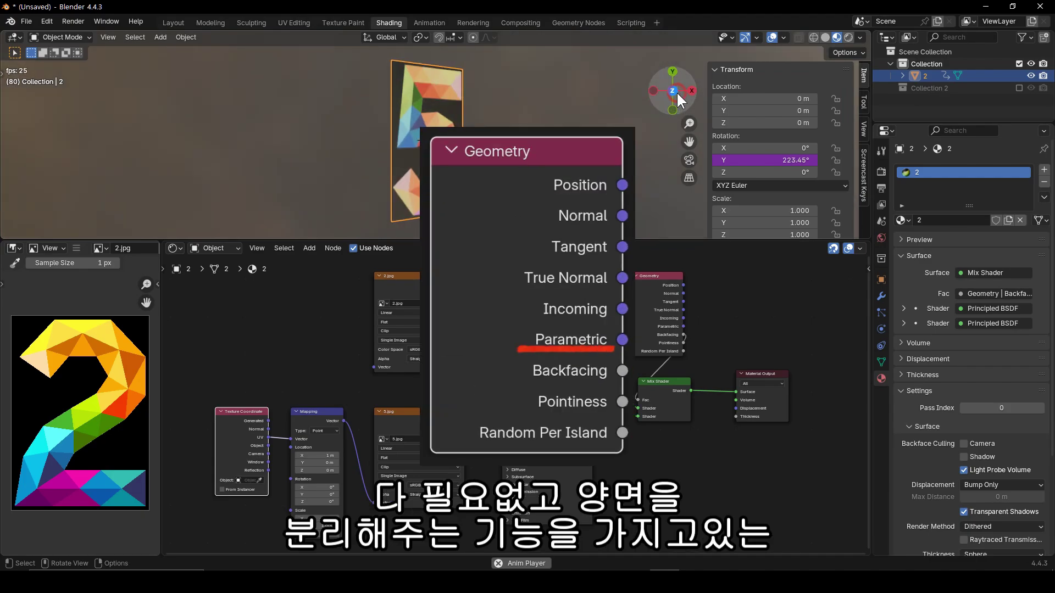